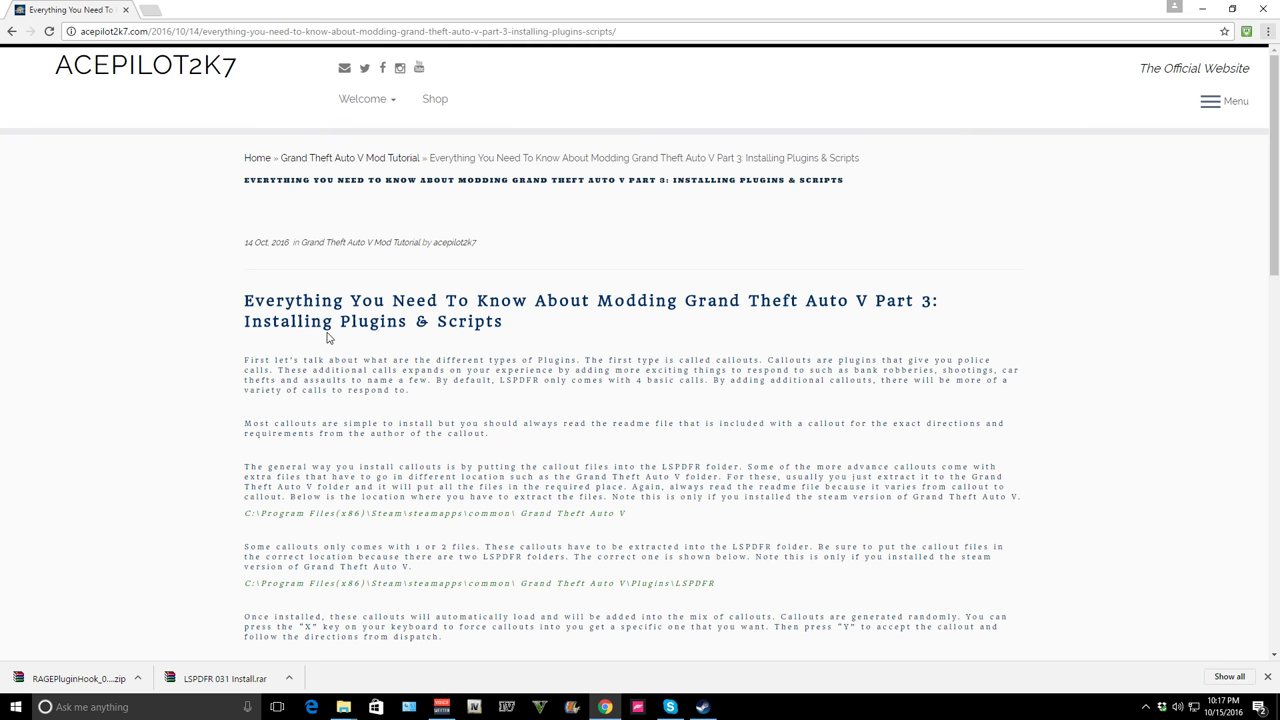
Open the guide's ScripthookV link under Scripts Requirements in a new tab.
scroll(326, 337, "down", 3)
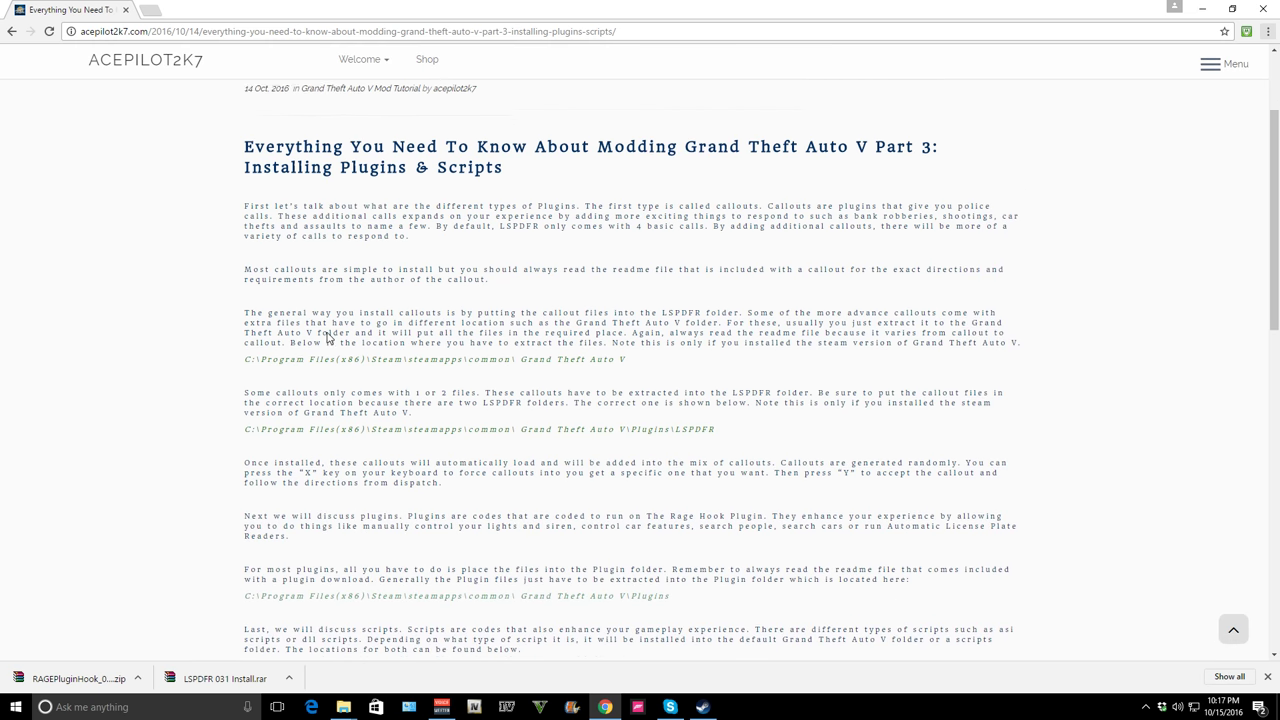
scroll(326, 337, "down", 3)
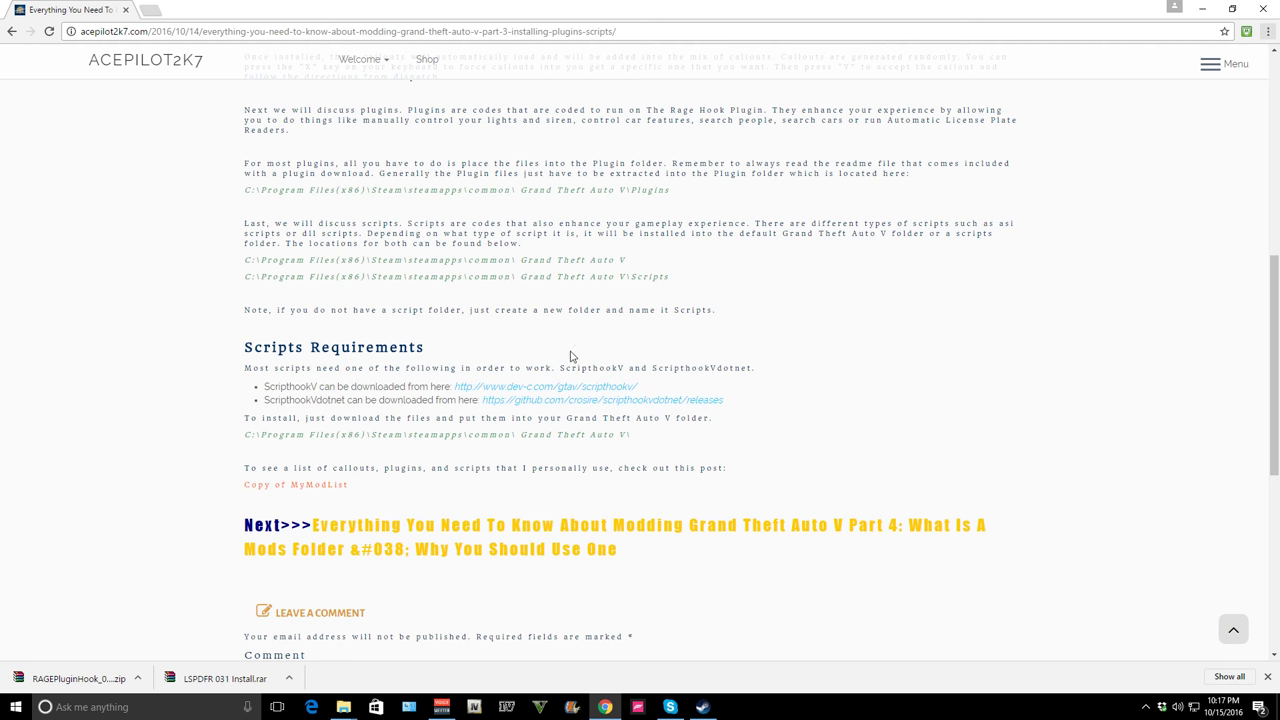
scroll(689, 351, "up", 7)
scroll(459, 432, "down", 7)
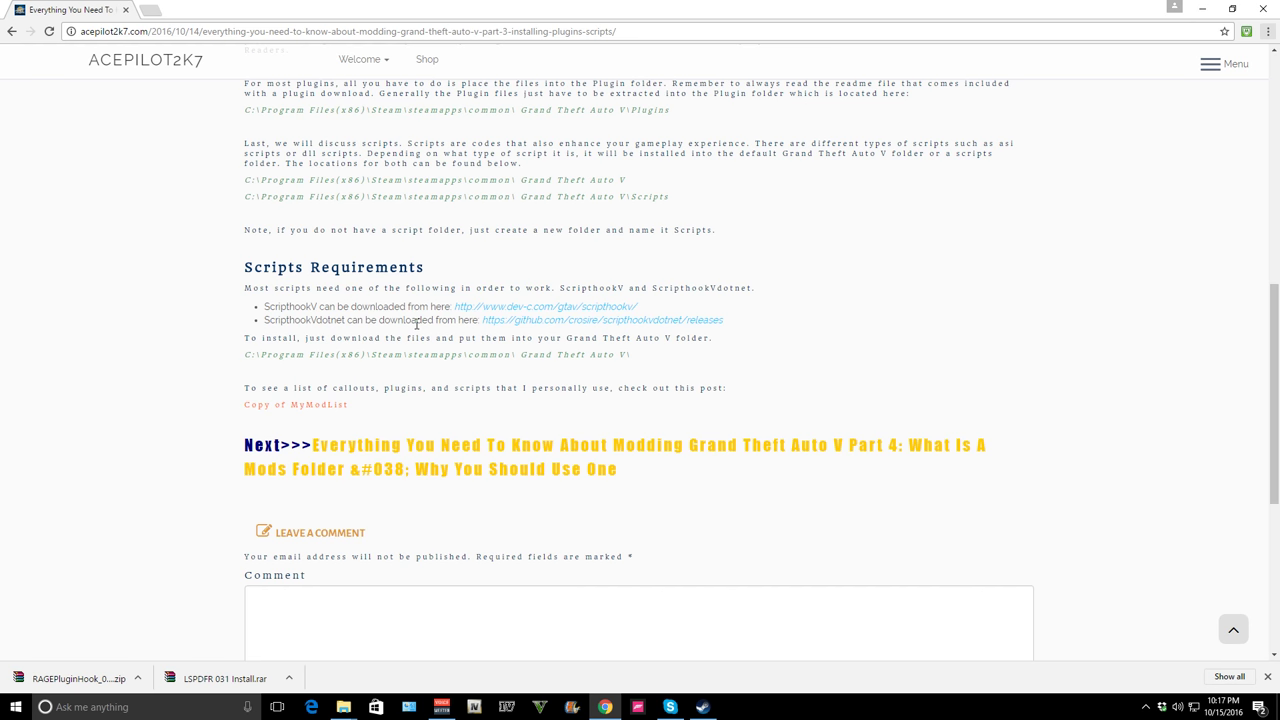
right_click(470, 313)
left_click(497, 323)
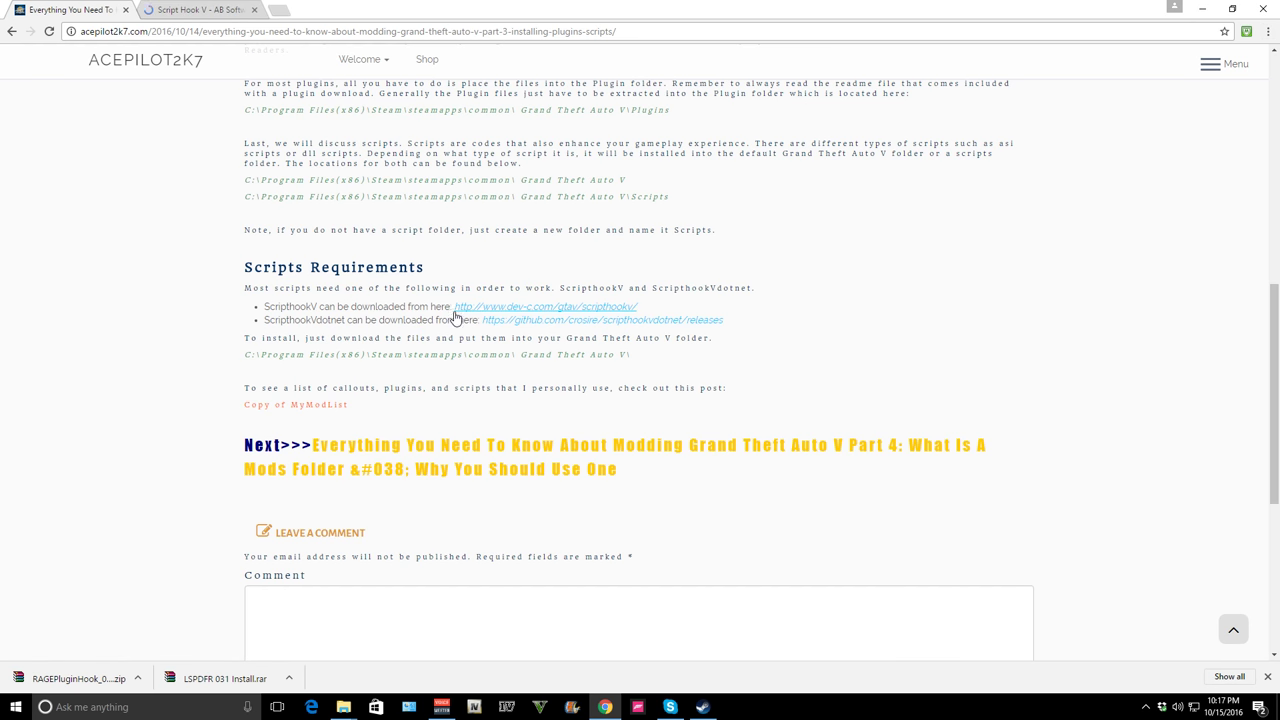
Open the ScripthookVdotnet releases link in a new tab, then view the Script Hook V tab.
right_click(505, 321)
left_click(513, 329)
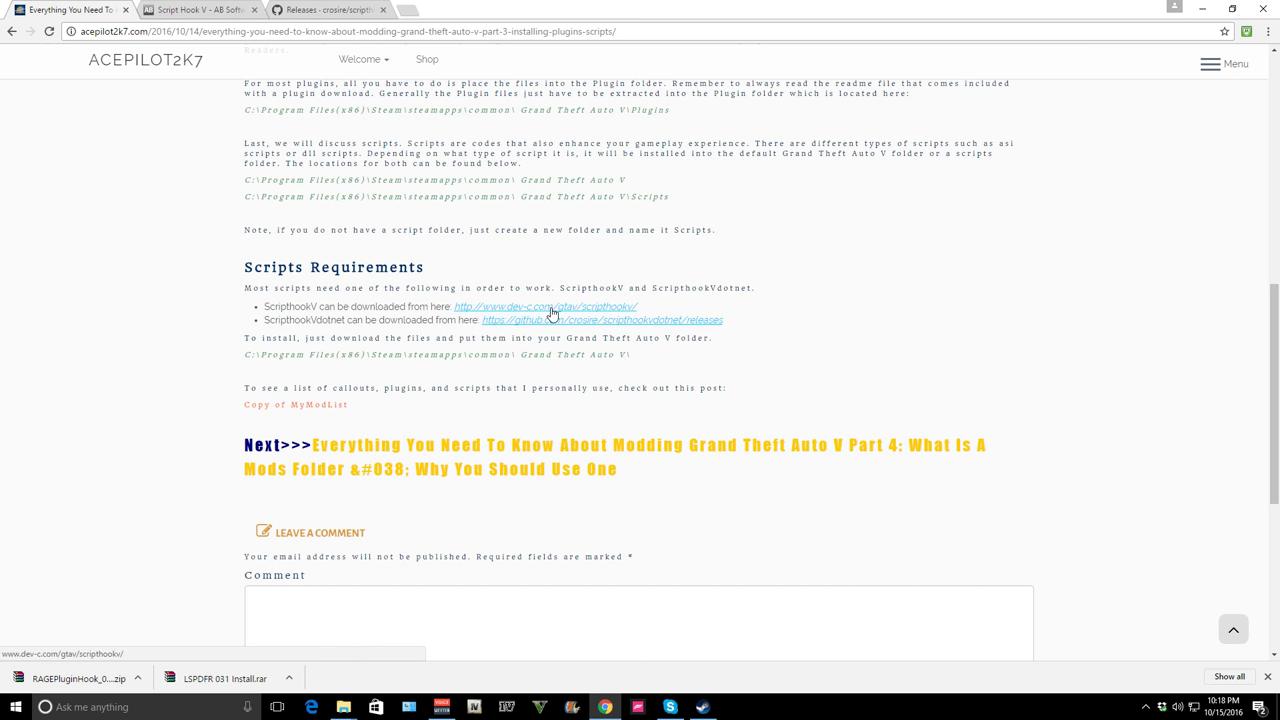
left_click(162, 9)
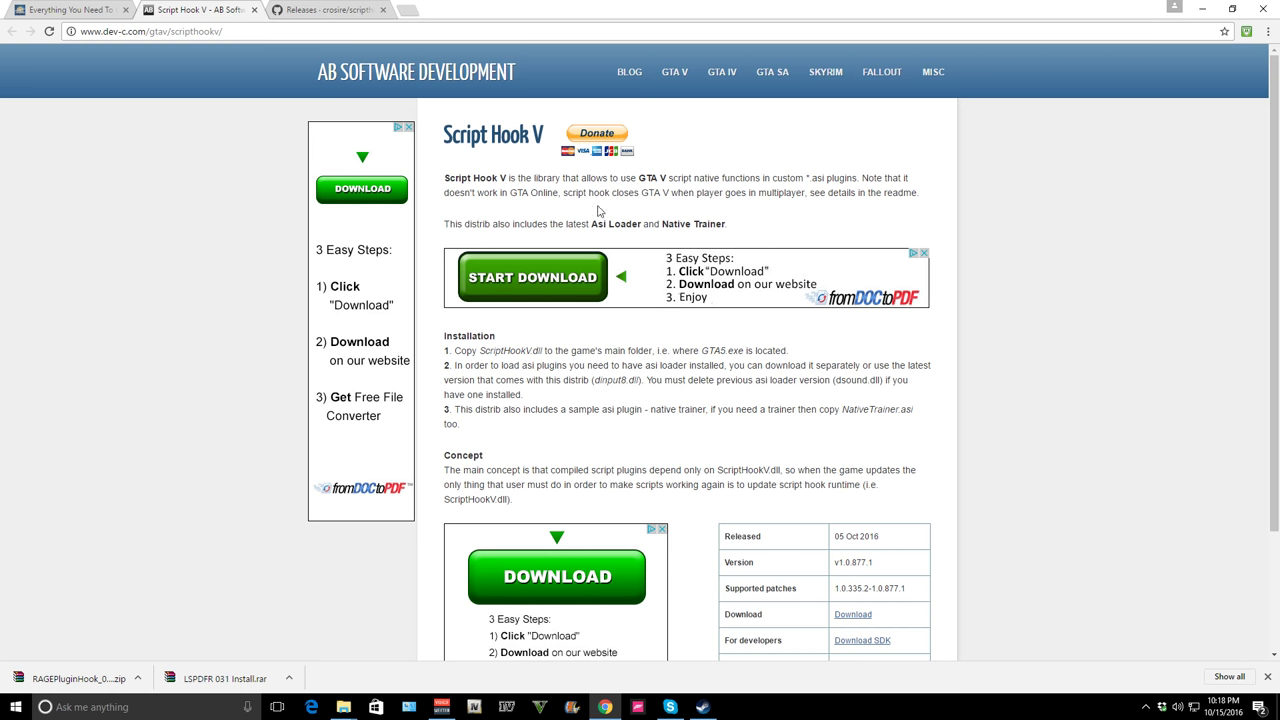
Review the dev-c.com Script Hook V page, then return to the modding guide tab.
scroll(484, 214, "down", 1)
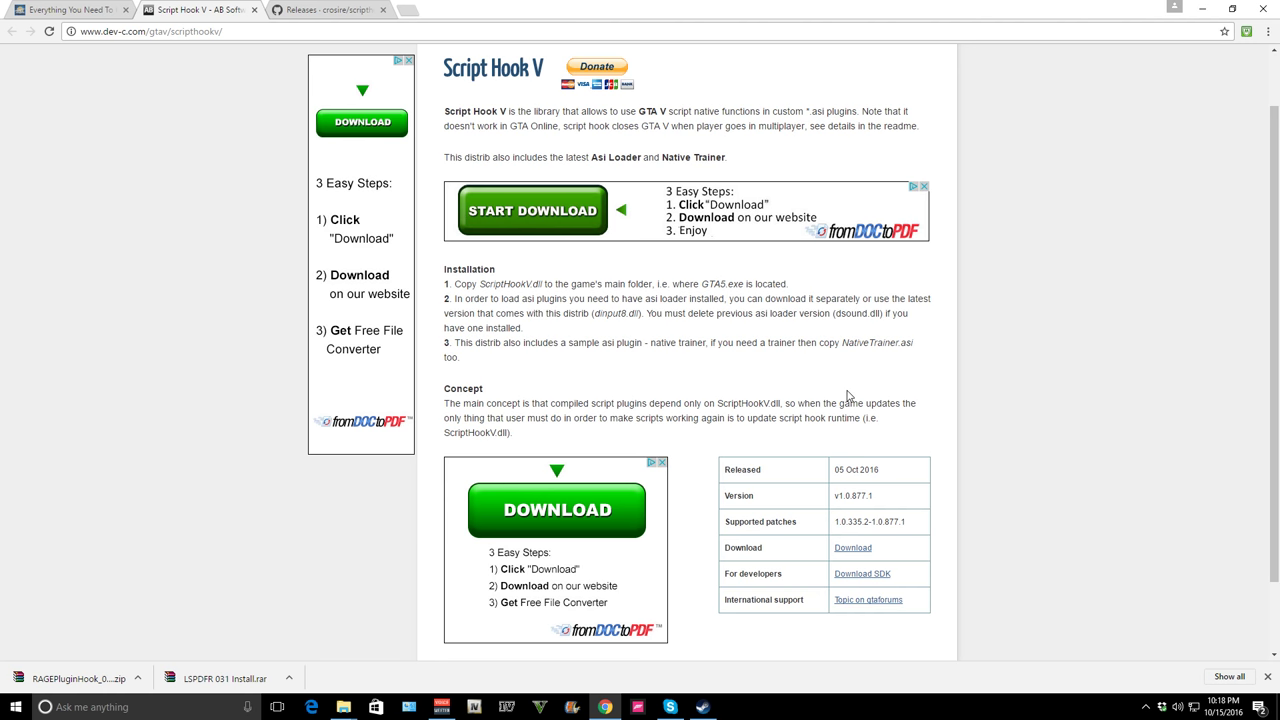
scroll(512, 236, "up", 1)
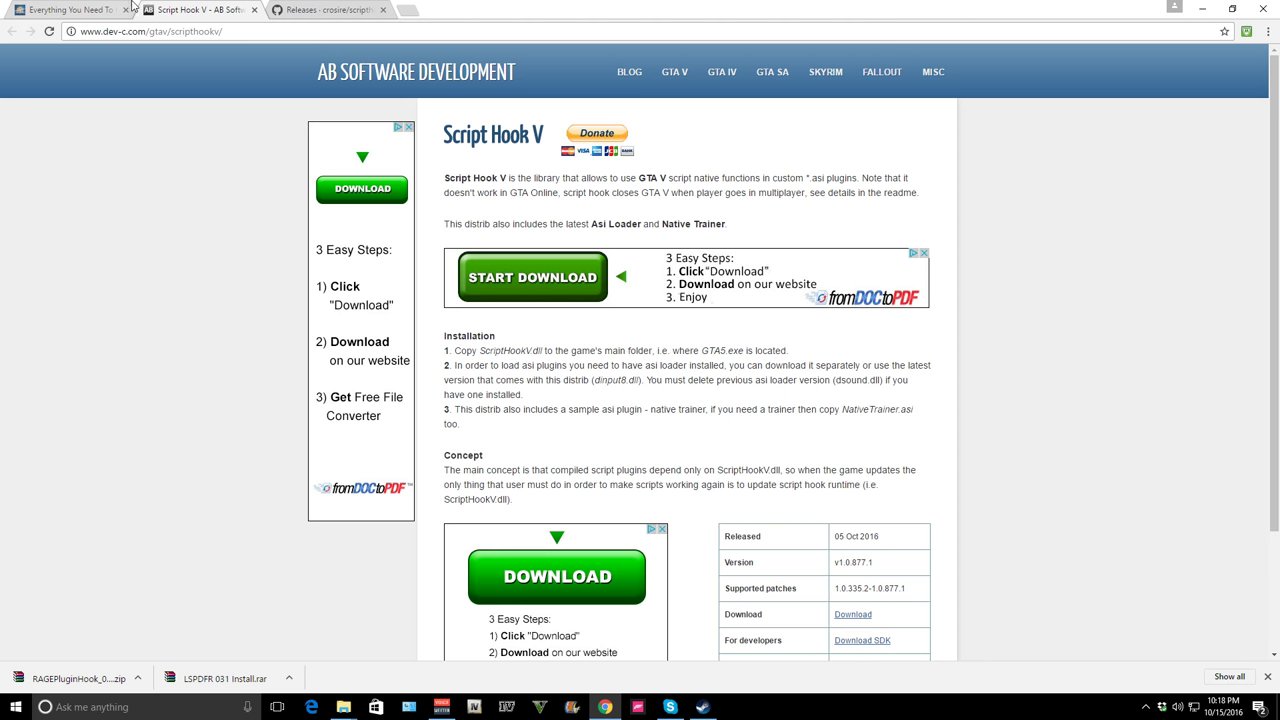
left_click(70, 11)
Highlight the guide's C:\Program Files(x86)...Grand Theft Auto V path, then view Script Hook V's download table.
scroll(343, 240, "up", 5)
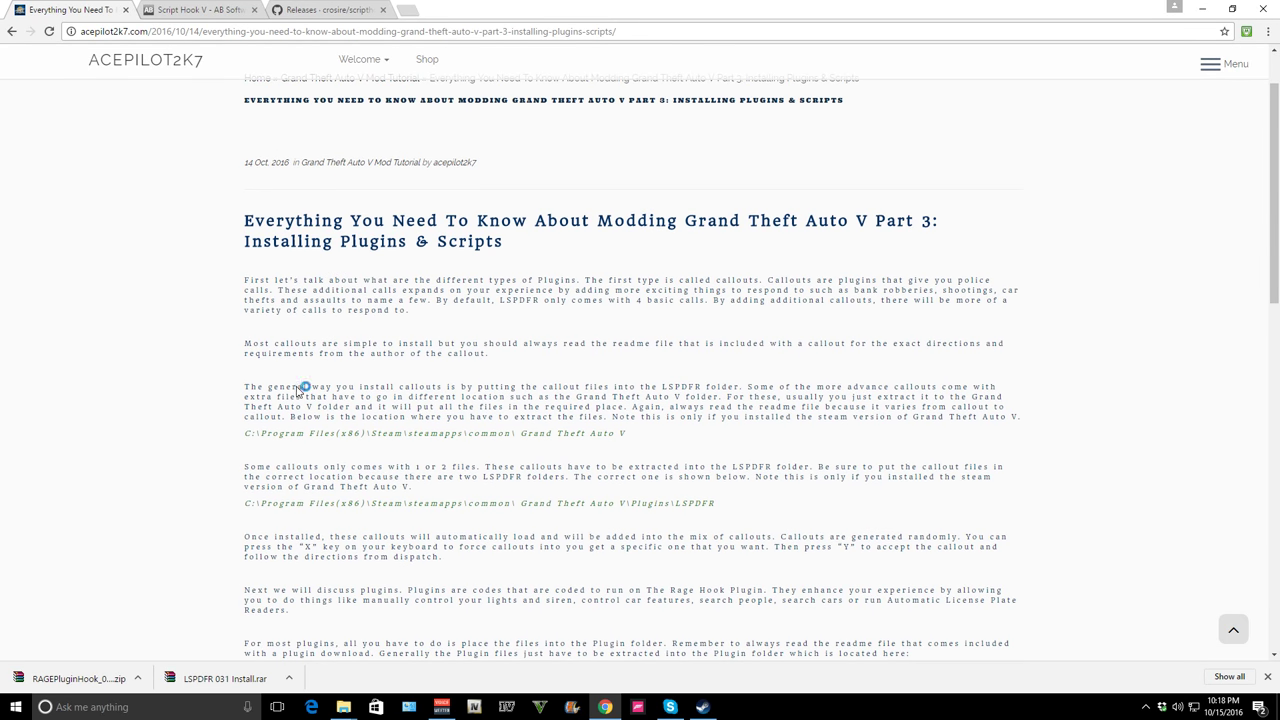
left_click_drag(240, 433, 640, 446)
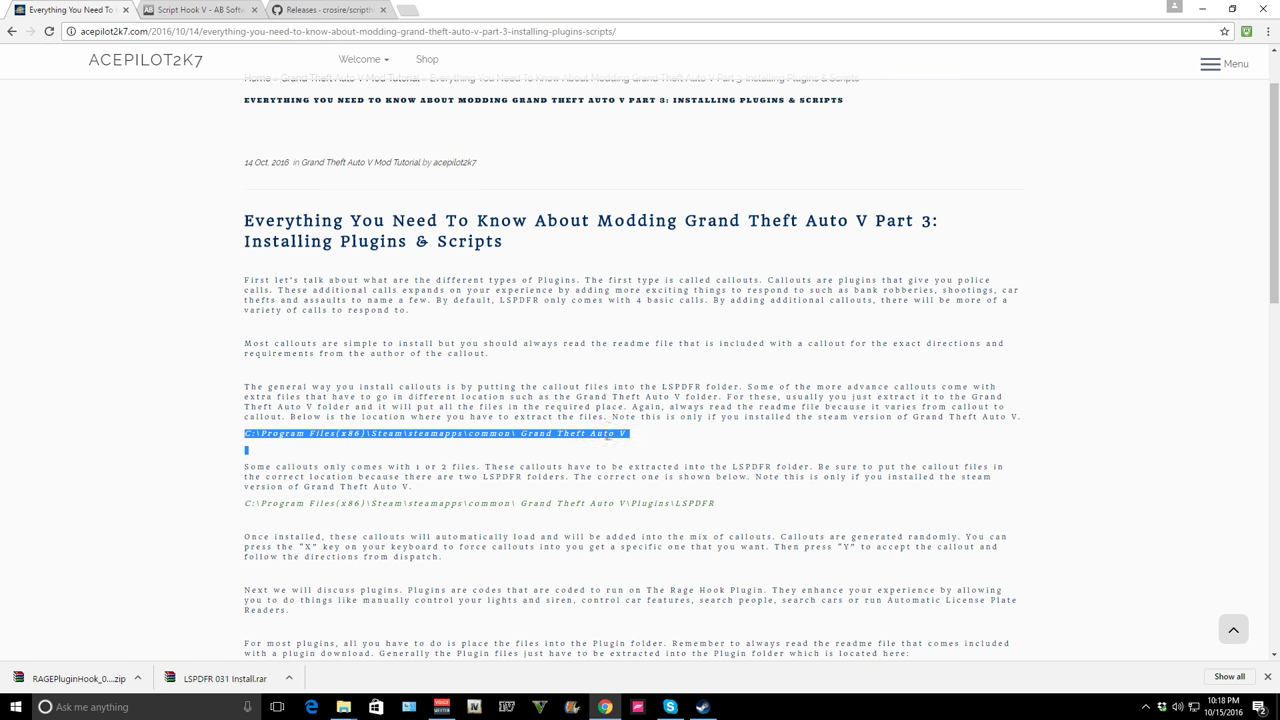
left_click(200, 9)
scroll(963, 626, "down", 2)
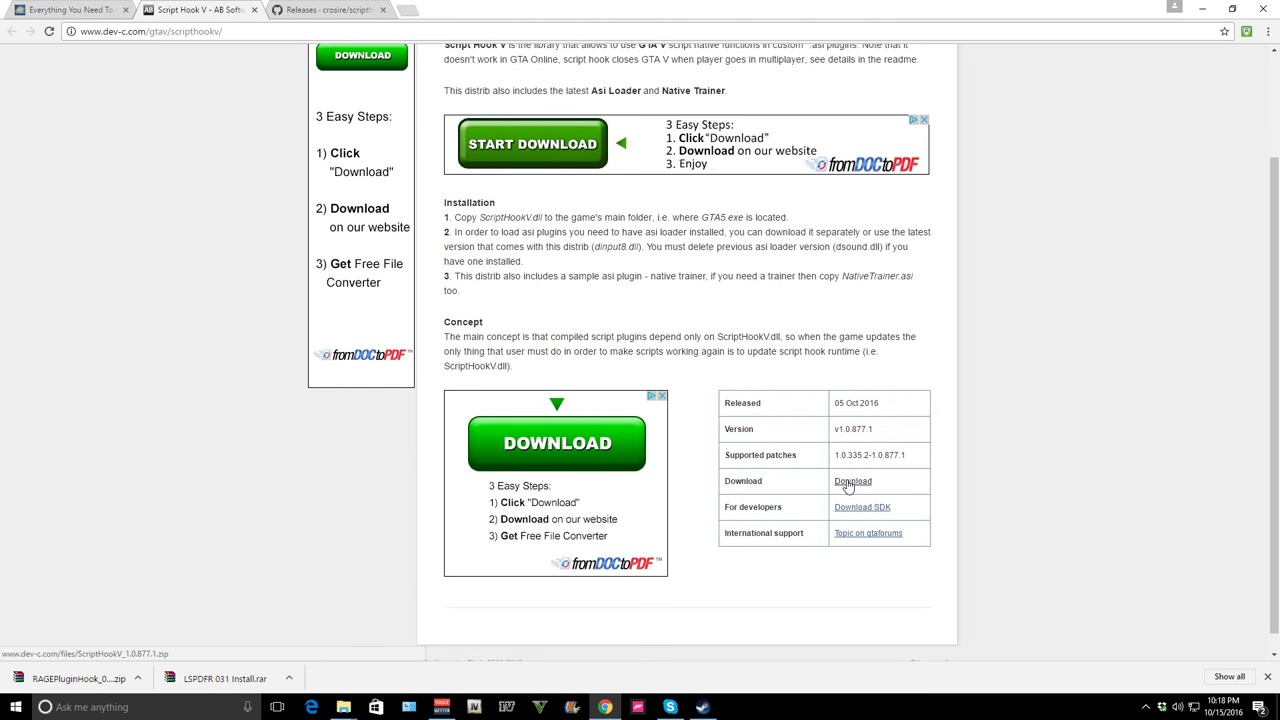
Compare Script Hook V version v1.0.877.1 with its 877.1 supported patch value.
left_click_drag(834, 430, 845, 430)
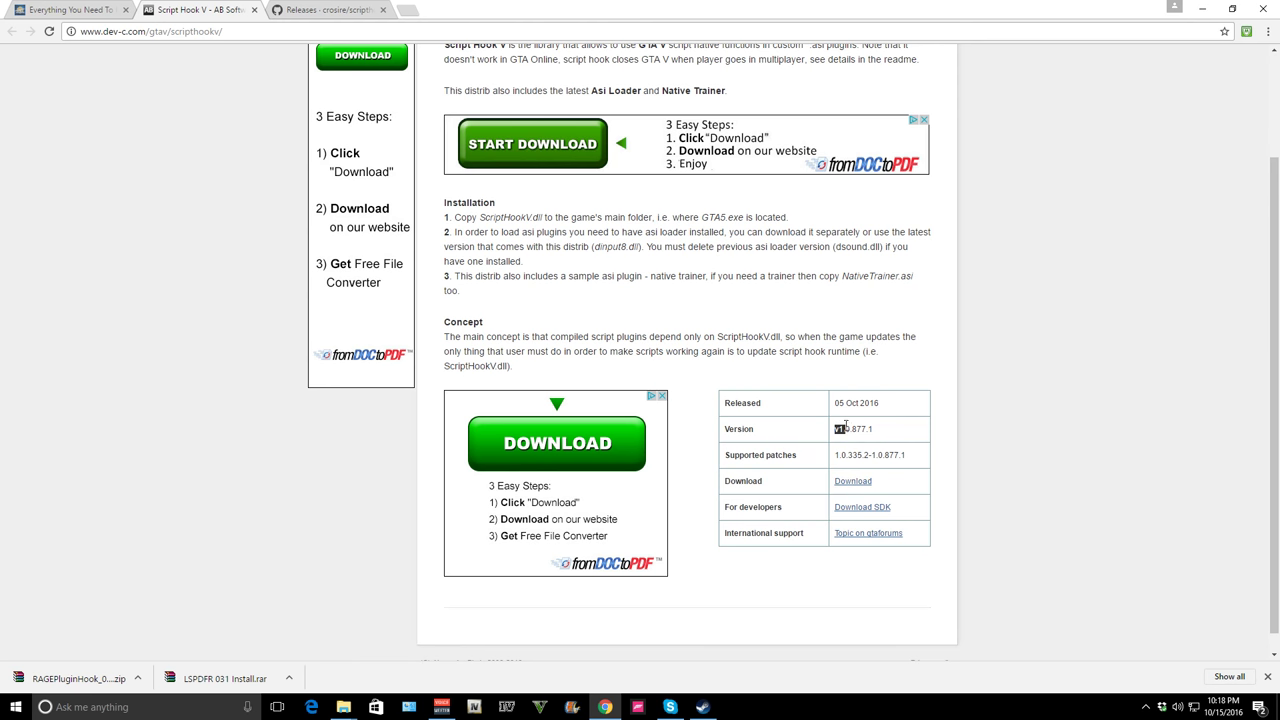
left_click(847, 430)
left_click_drag(884, 455, 906, 455)
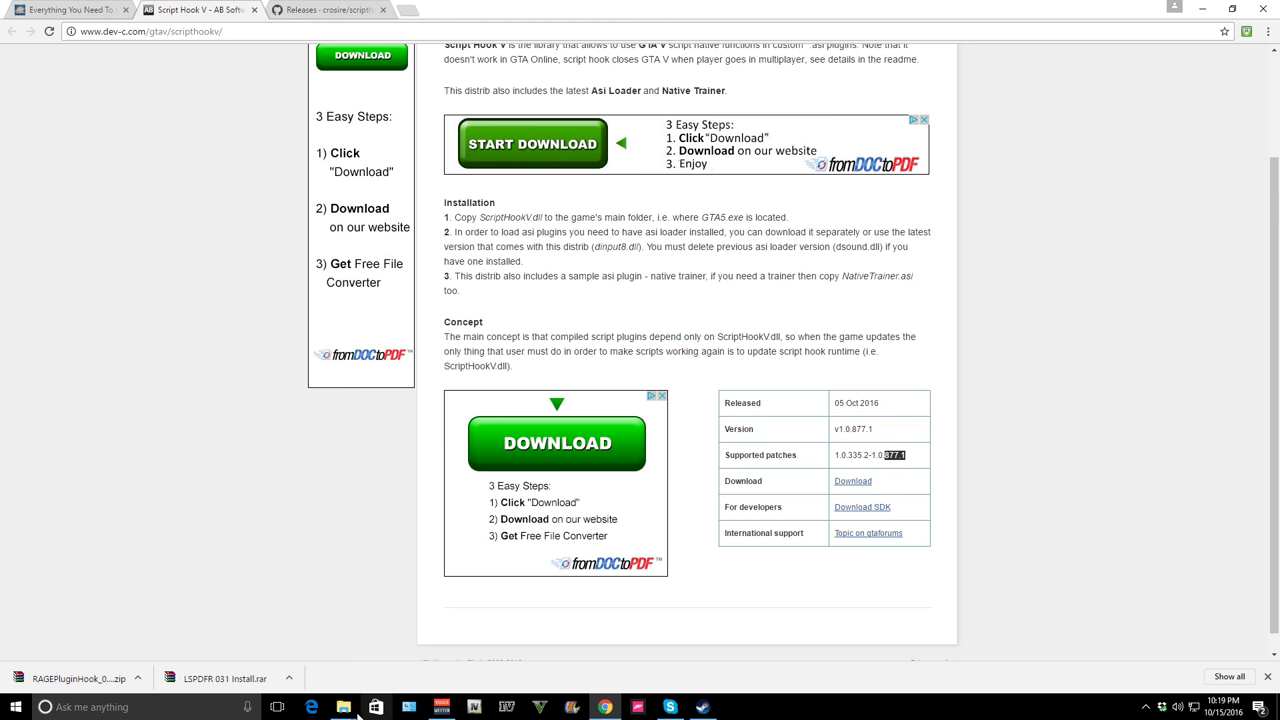
Bring the Grand Theft Auto V folder window up from the taskbar Explorer icon.
mouse_move(352, 710)
left_click(389, 655)
scroll(513, 522, "down", 5)
scroll(513, 522, "down", 15)
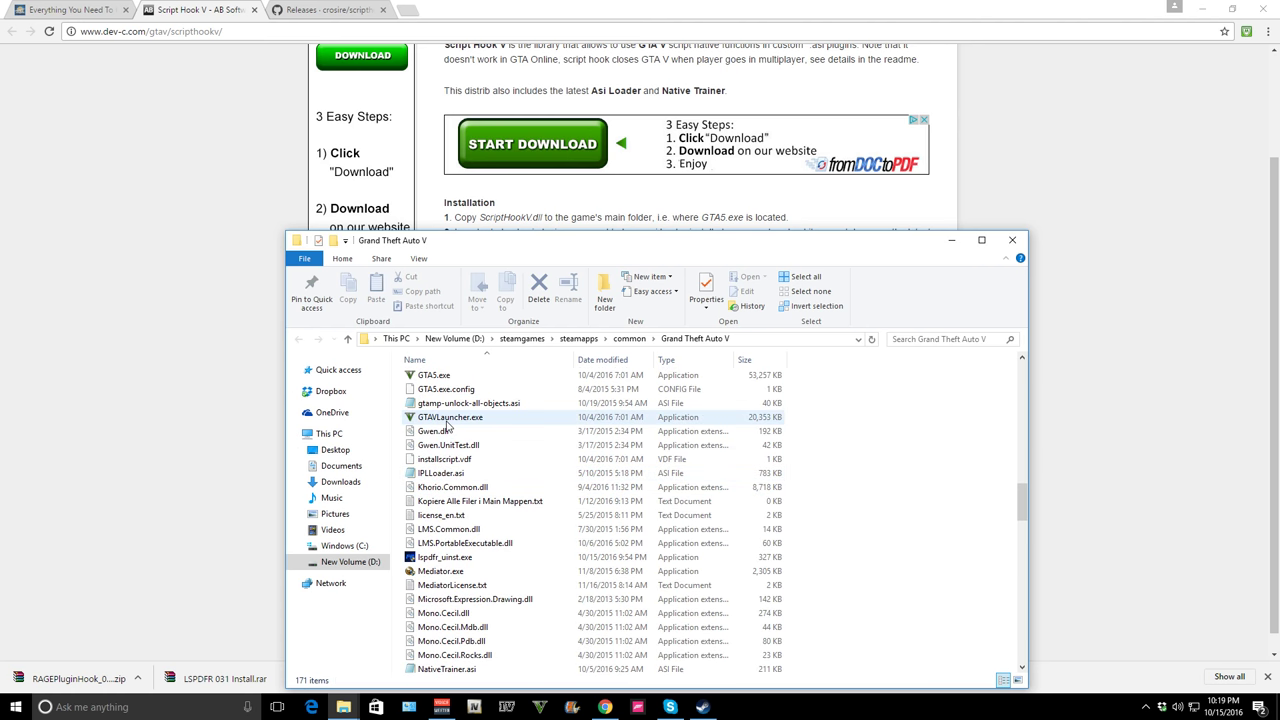
Check GTA5.exe's context menu, deselect it, and minimize the Grand Theft Auto V folder window.
scroll(447, 425, "up", 1)
left_click(447, 418)
right_click(447, 418)
left_click(449, 428)
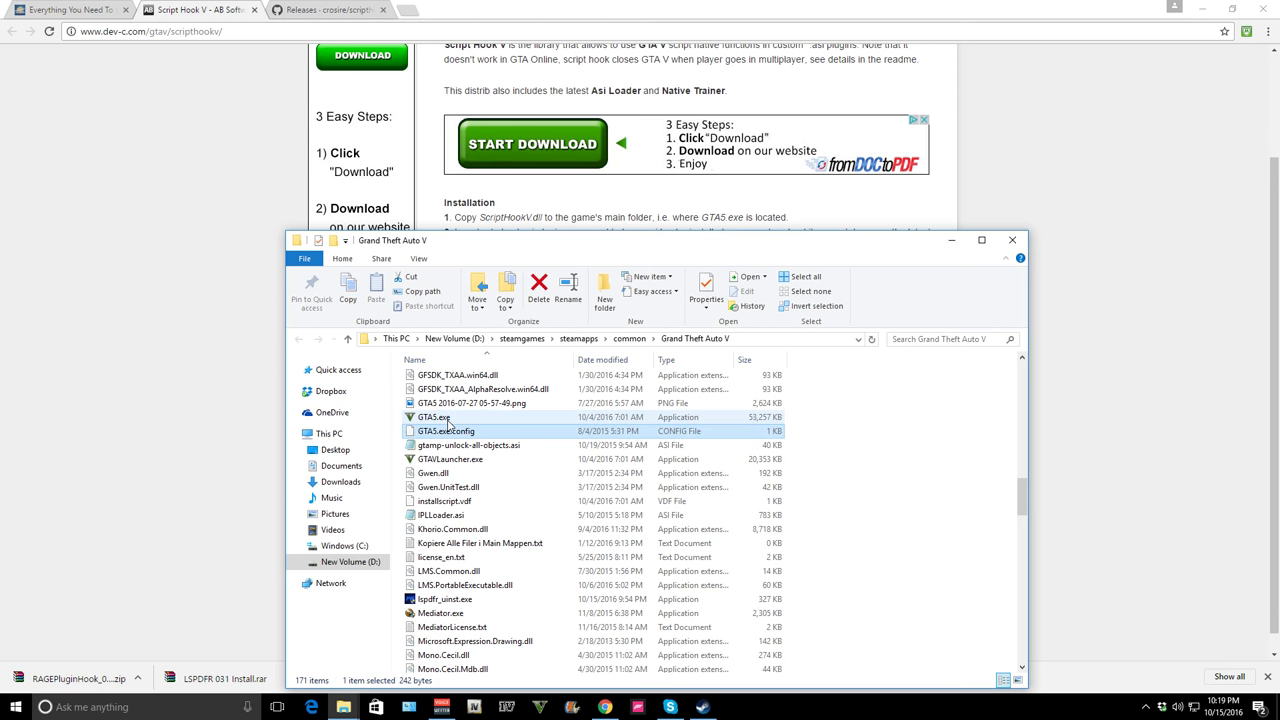
left_click(905, 417)
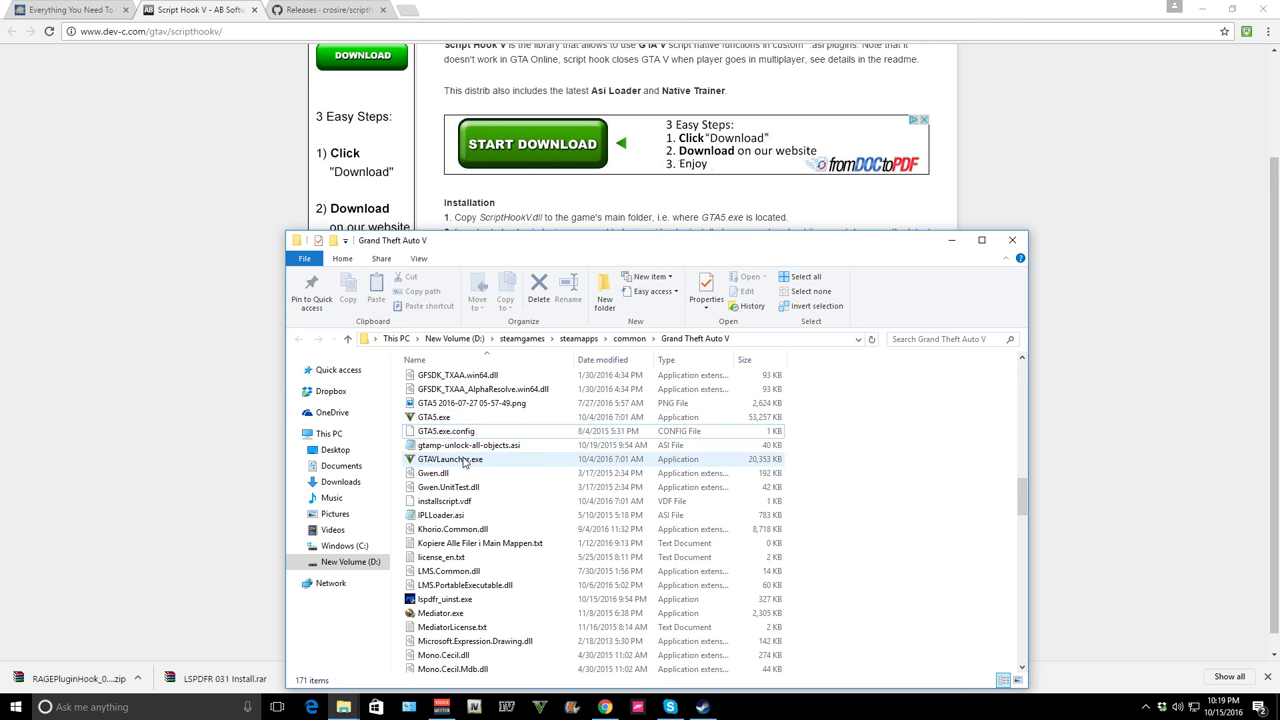
left_click(1094, 437)
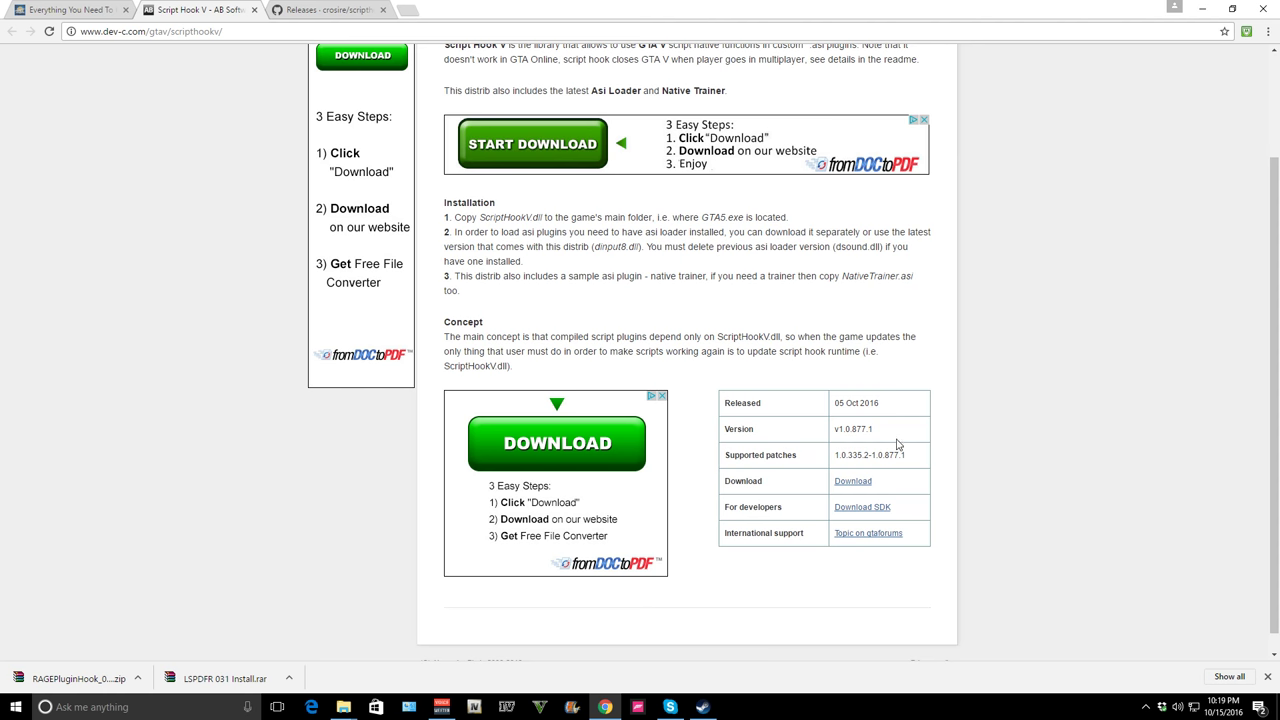
Download ScriptHookV from the table's Download link, then return to the guide's Scripts Requirements.
left_click(853, 481)
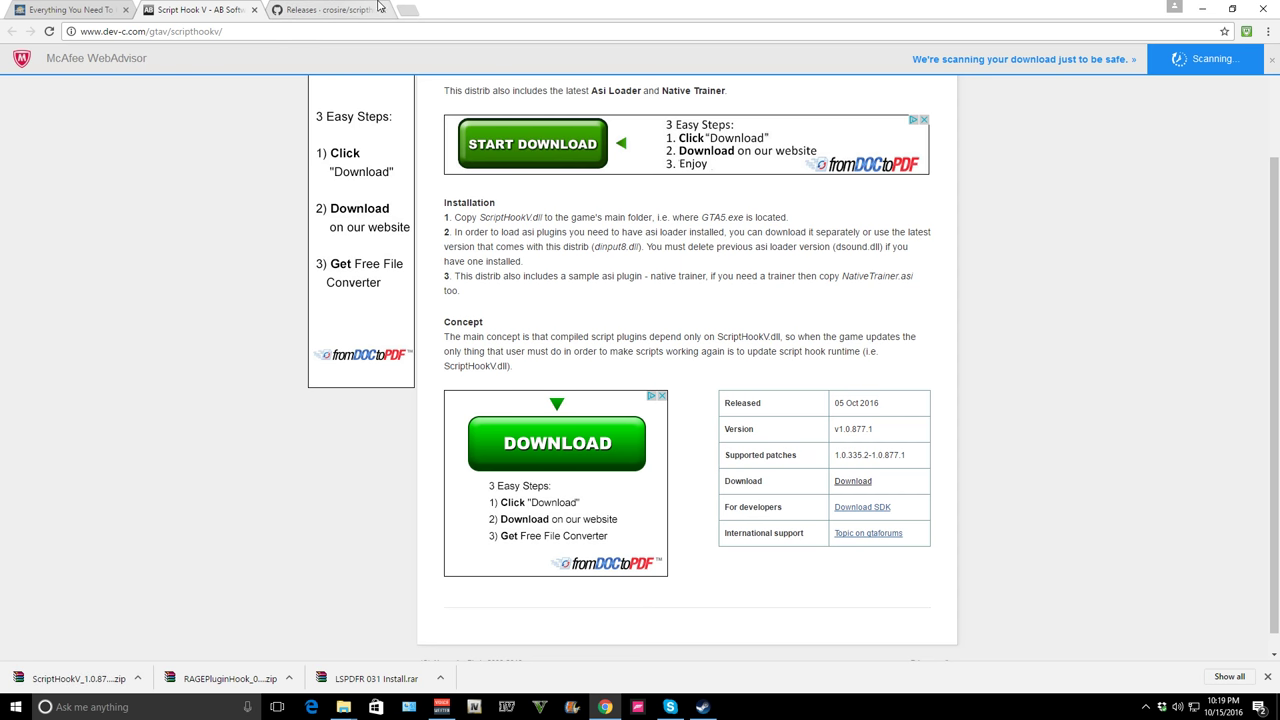
left_click(293, 10)
key("ctrl+1")
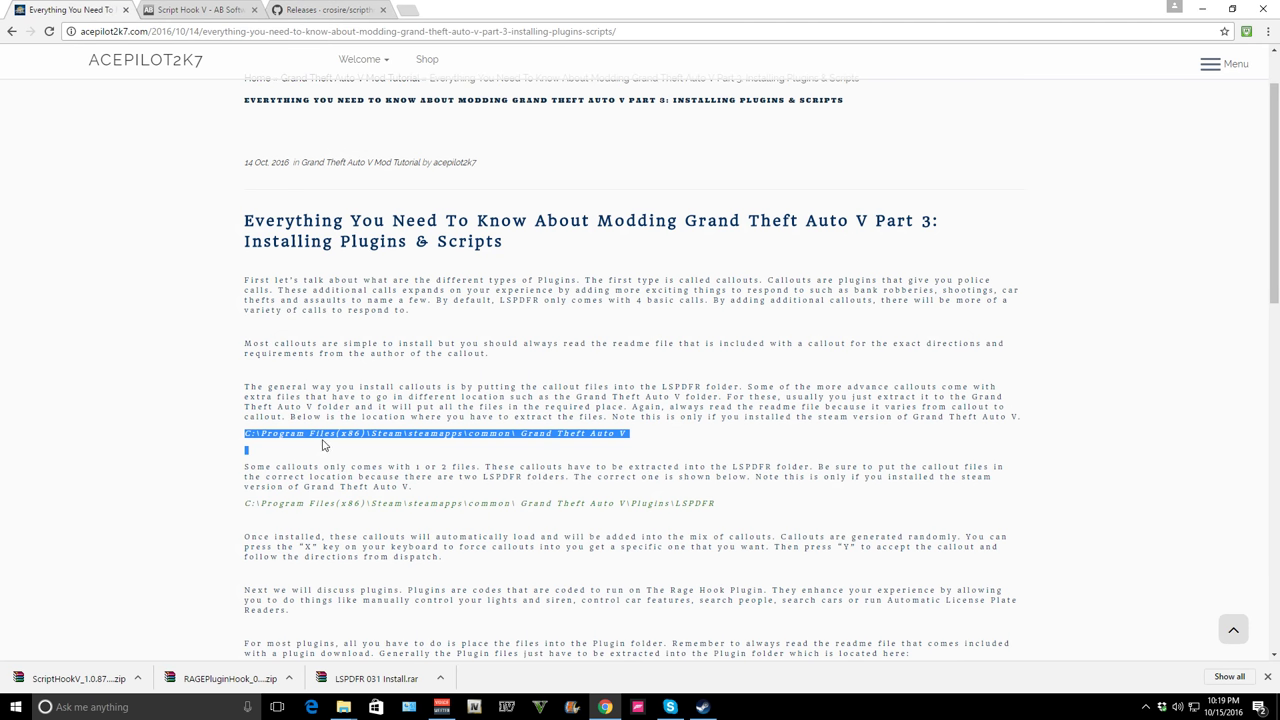
scroll(288, 443, "up", 1)
scroll(383, 438, "down", 20)
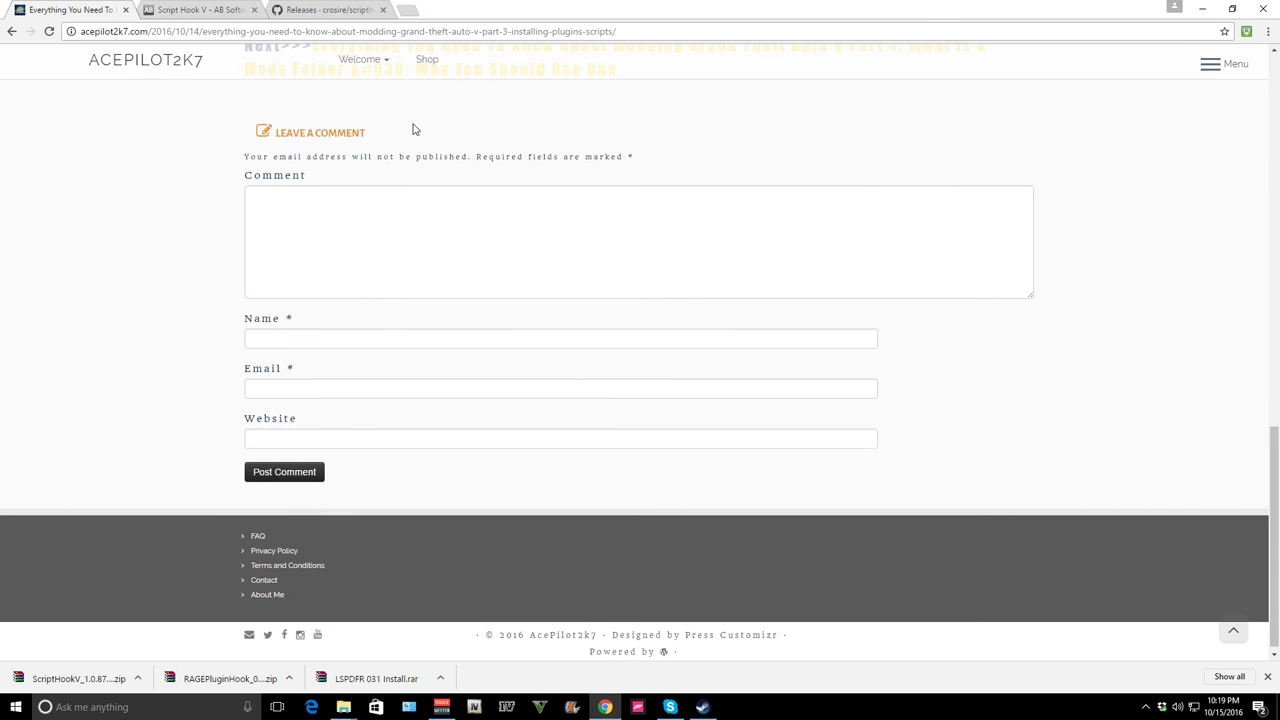
scroll(414, 129, "up", 3)
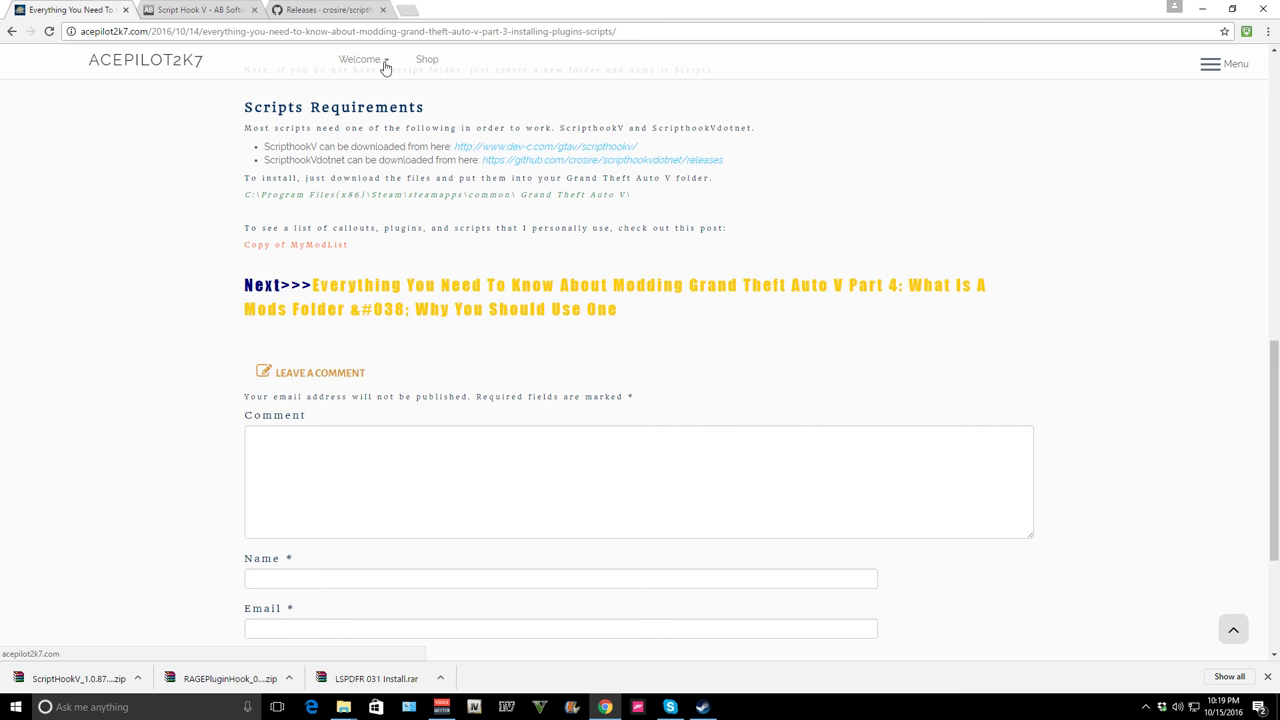
Open the ScriptHookVDotNet releases page and highlight game version 1.0.877.1 in the changelog.
mouse_move(384, 62)
left_click(628, 160)
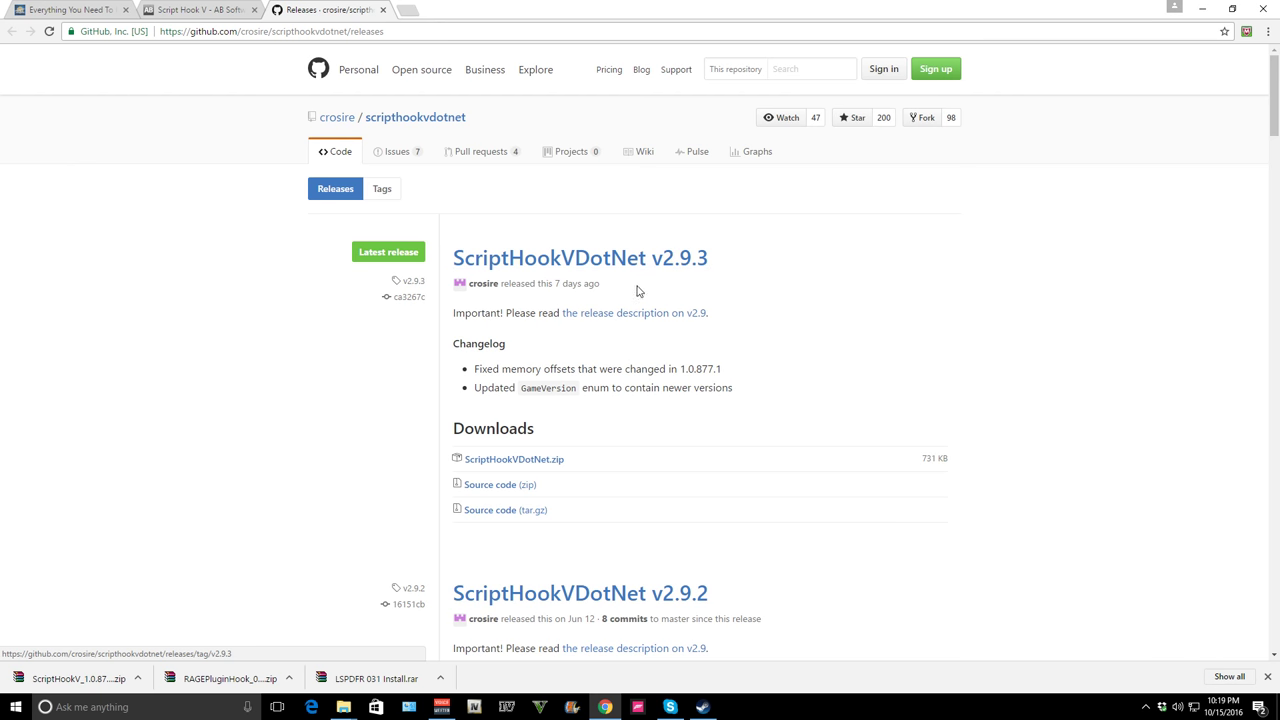
left_click_drag(726, 372, 682, 372)
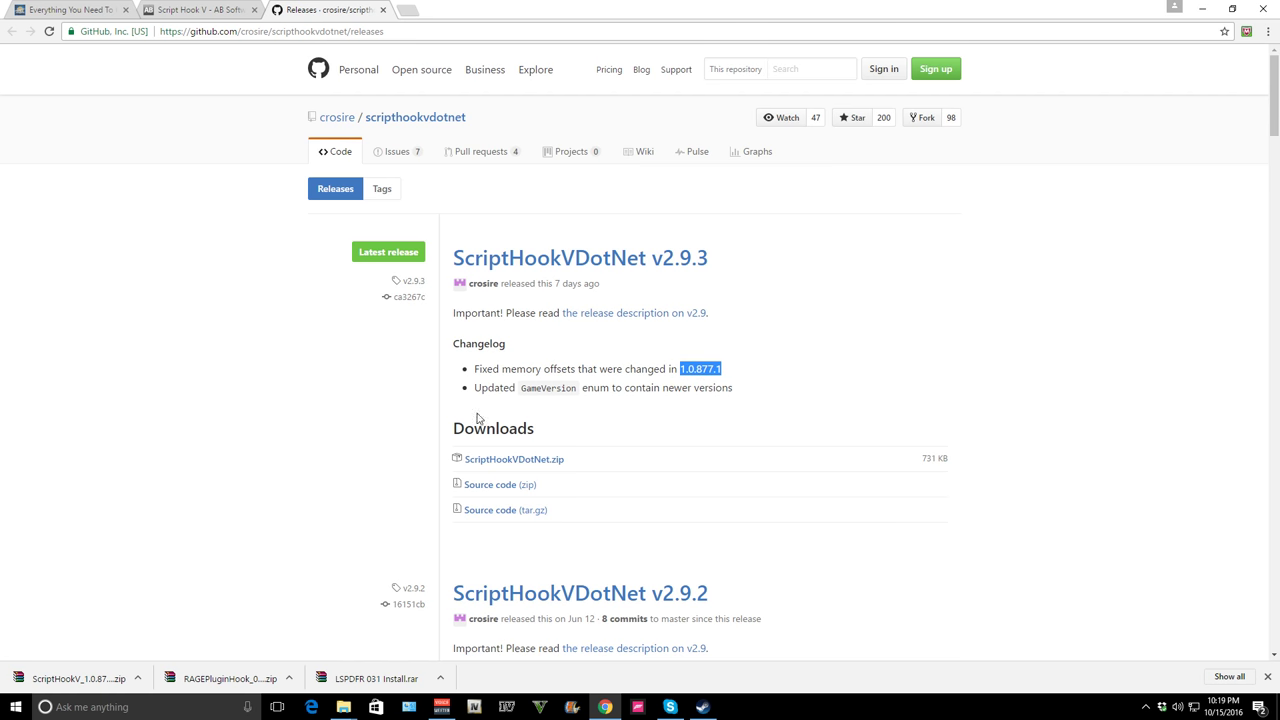
Download ScriptHookVDotNet.zip from the v2.9.3 release, then return to the modding guide.
scroll(600, 420, "down", 5)
scroll(700, 525, "down", 4)
scroll(710, 510, "up", 9)
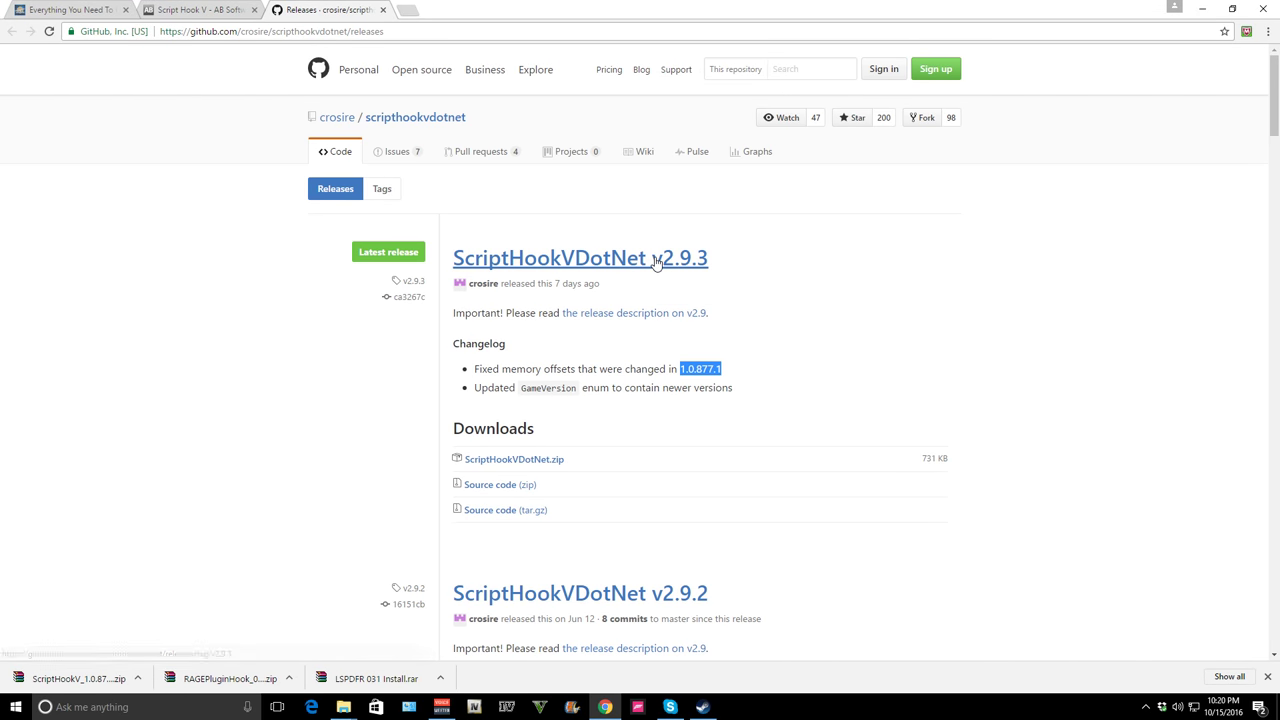
left_click(545, 463)
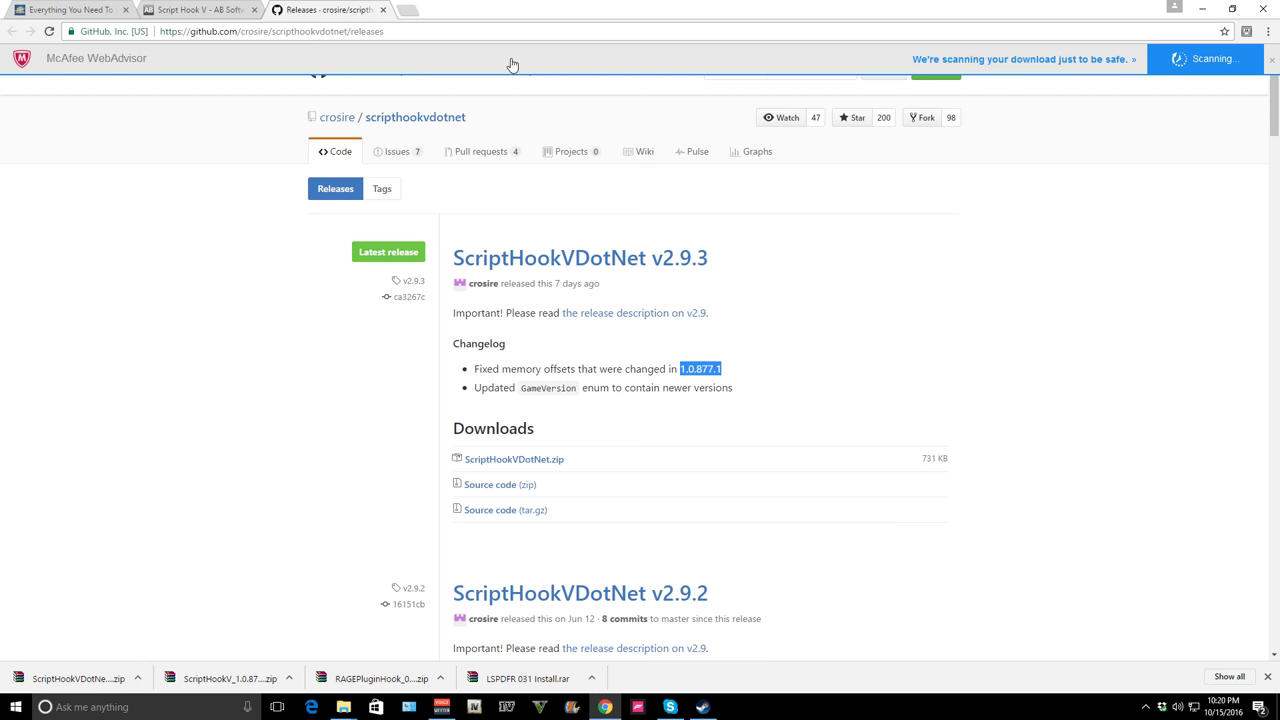
left_click(187, 8)
left_click(90, 8)
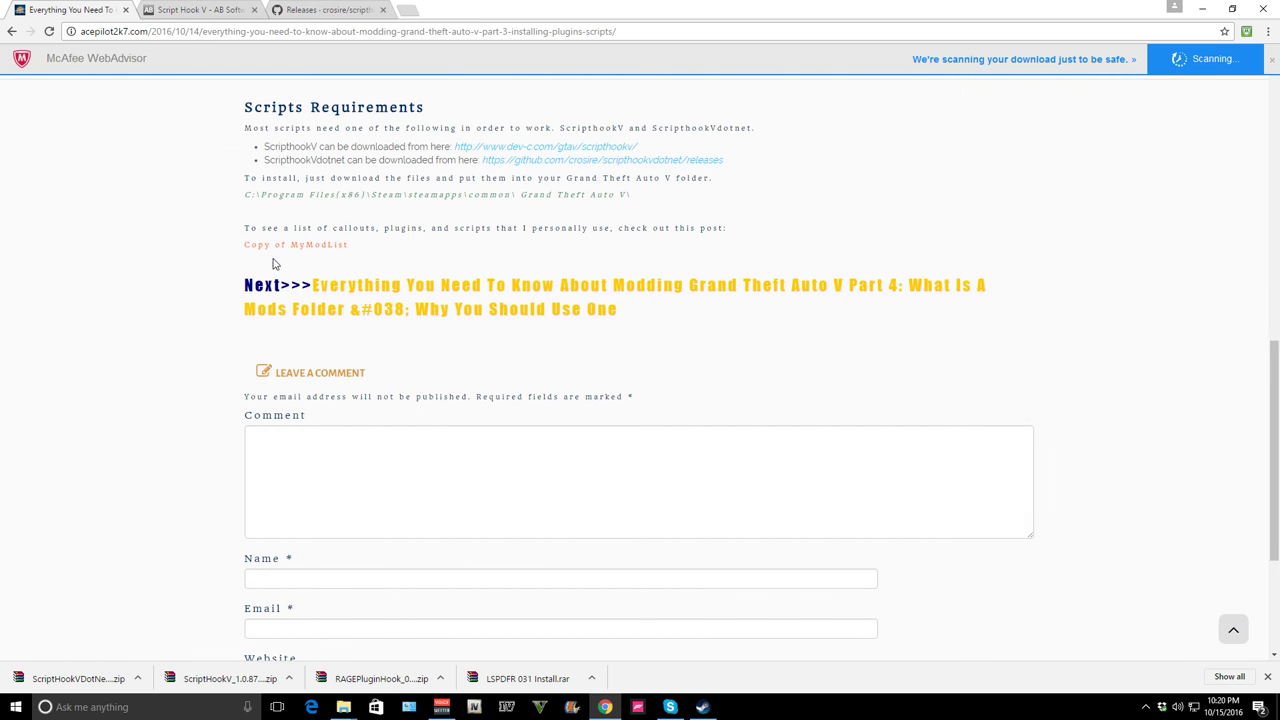
Highlight the install path C:\Program Files(x86)\Steam\steamapps\common\Grand Theft Auto V in the guide.
scroll(276, 264, "up", 6)
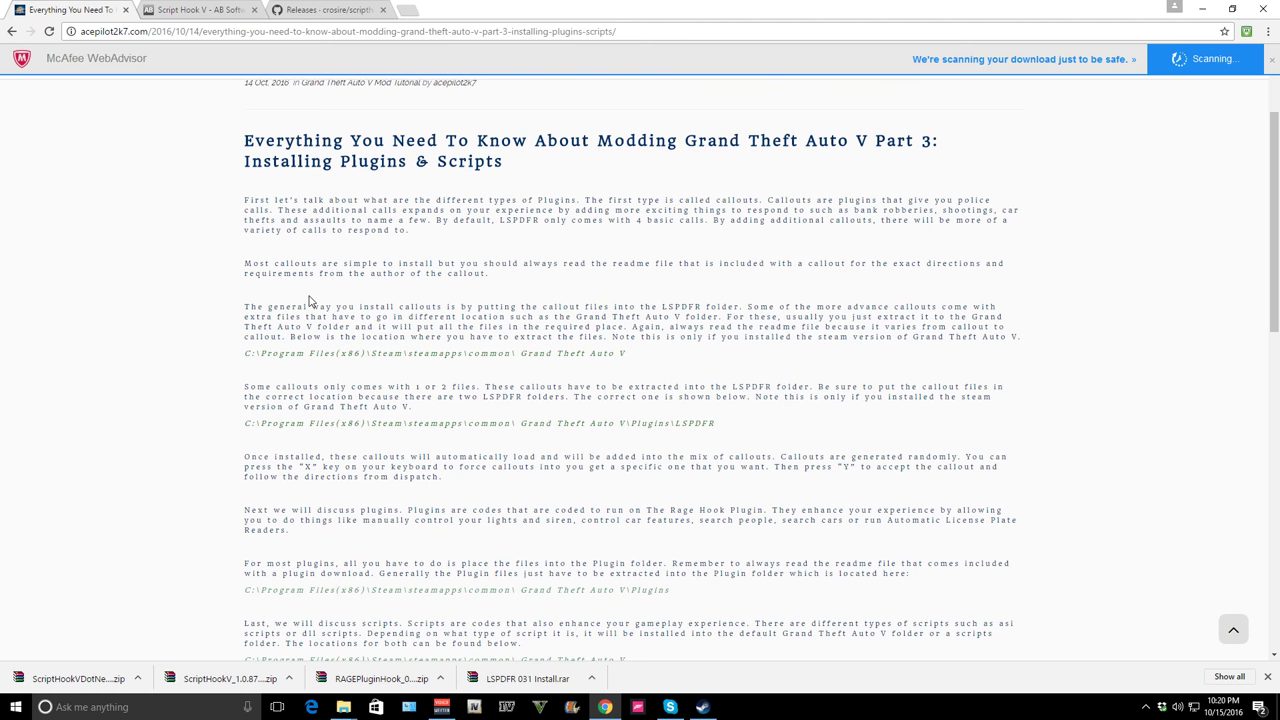
scroll(310, 300, "down", 1)
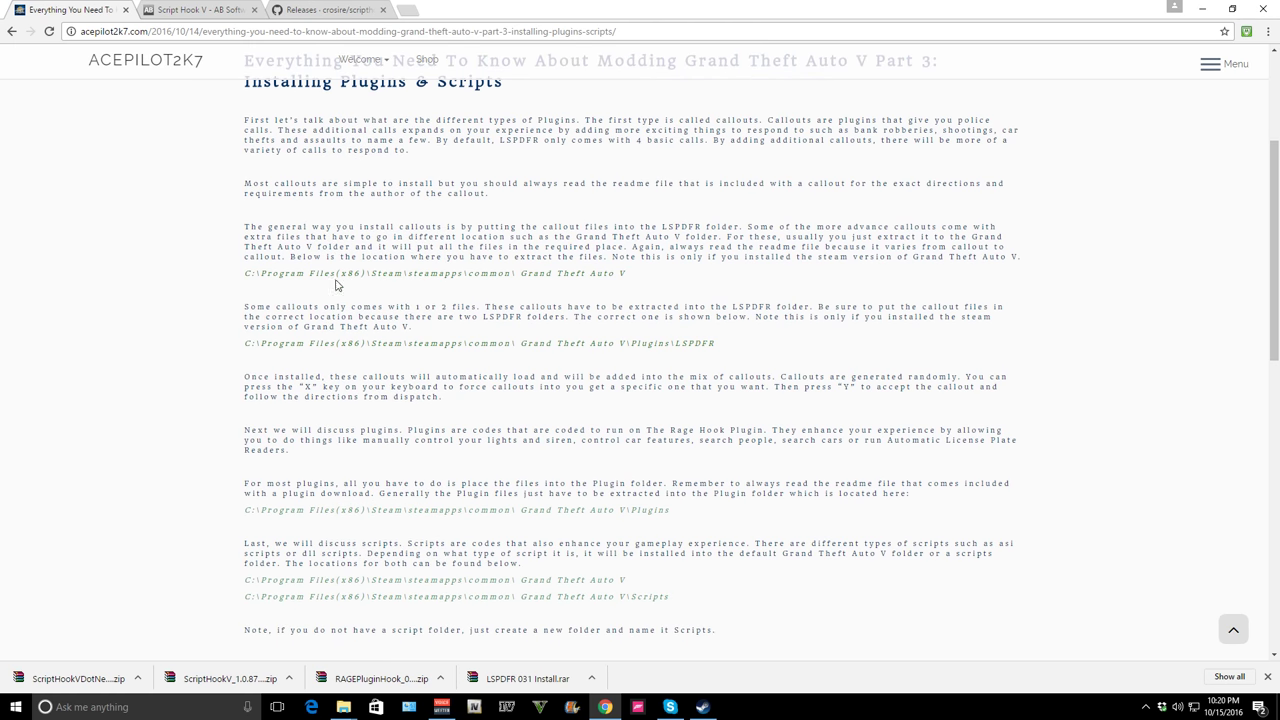
left_click_drag(242, 277, 656, 277)
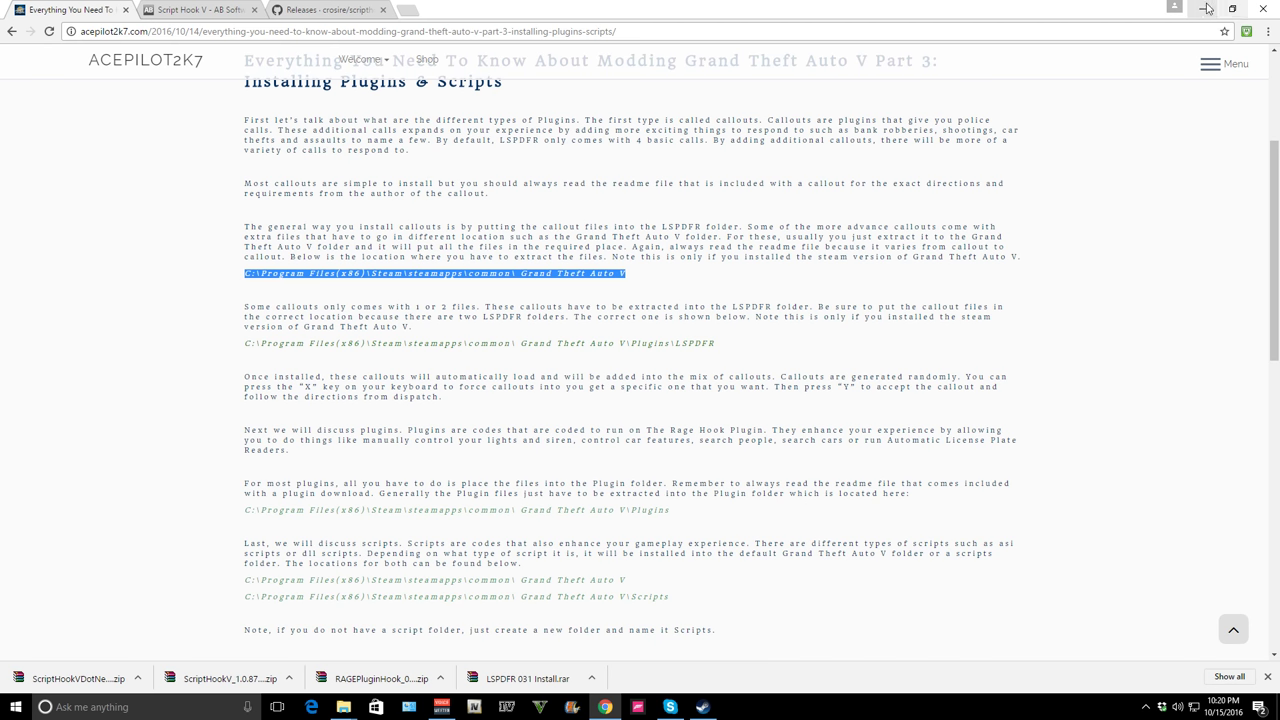
mouse_move(343, 707)
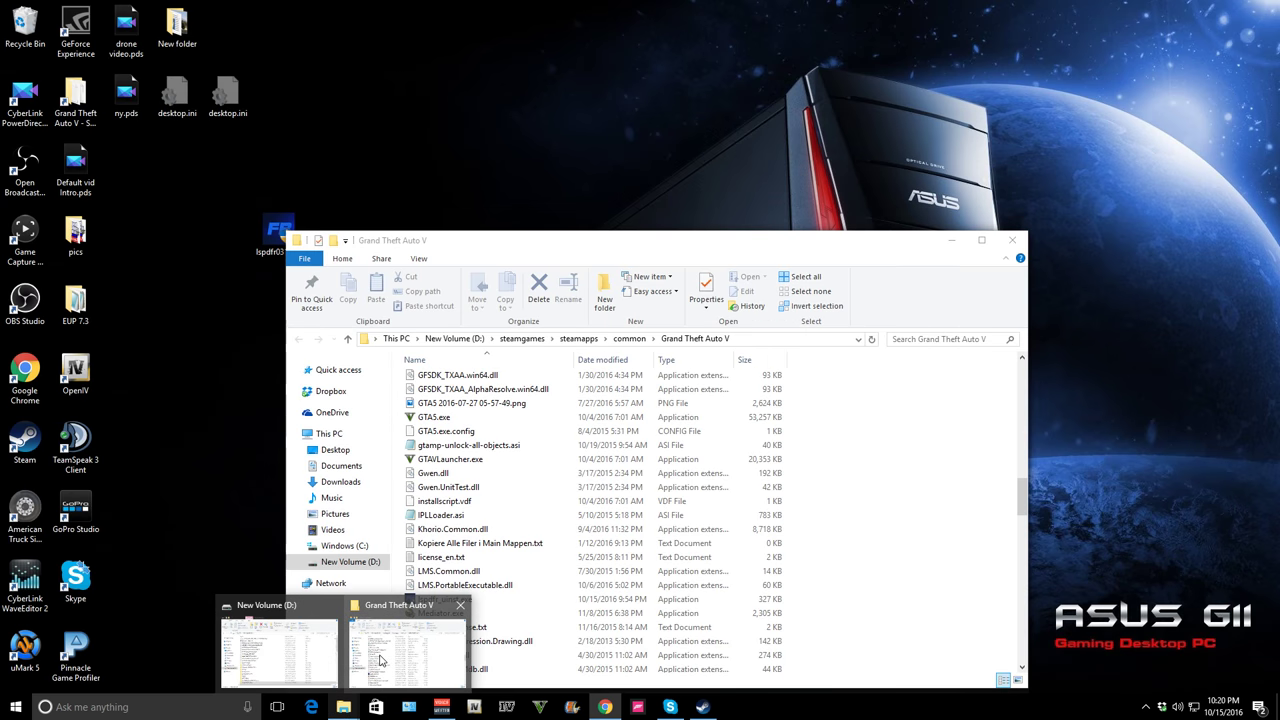
left_click(380, 660)
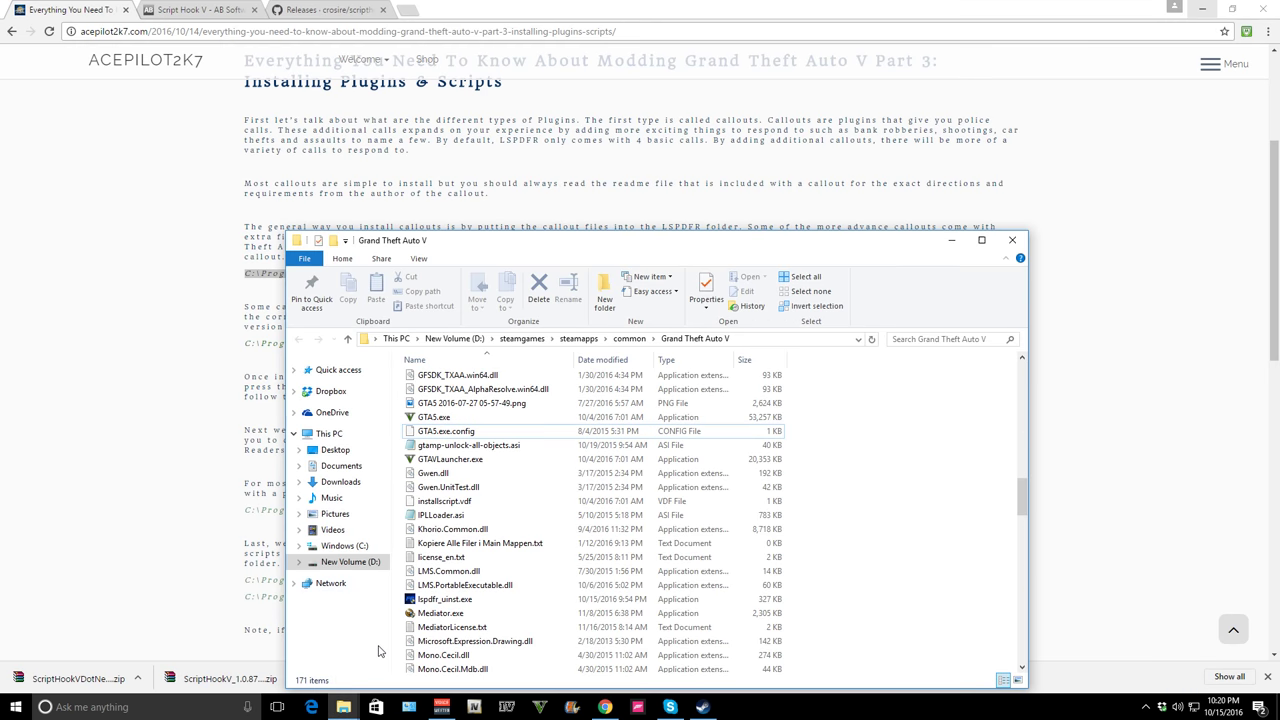
left_click(329, 433)
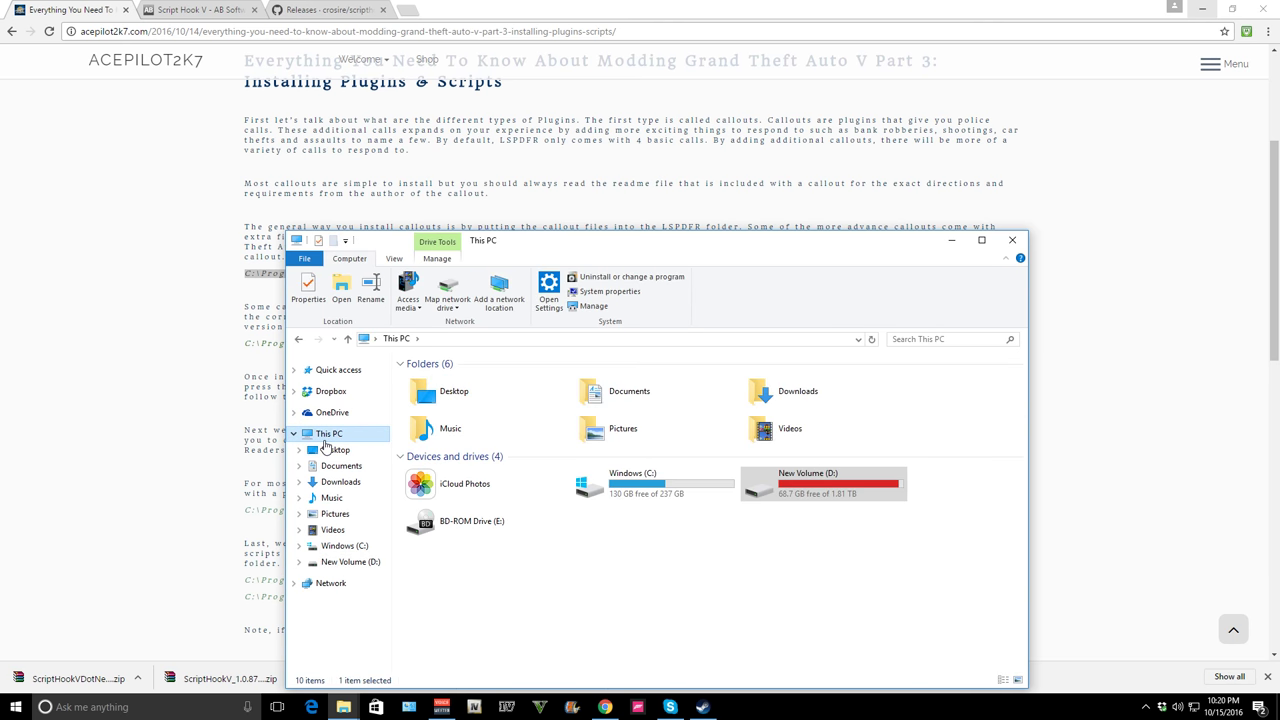
left_click(344, 548)
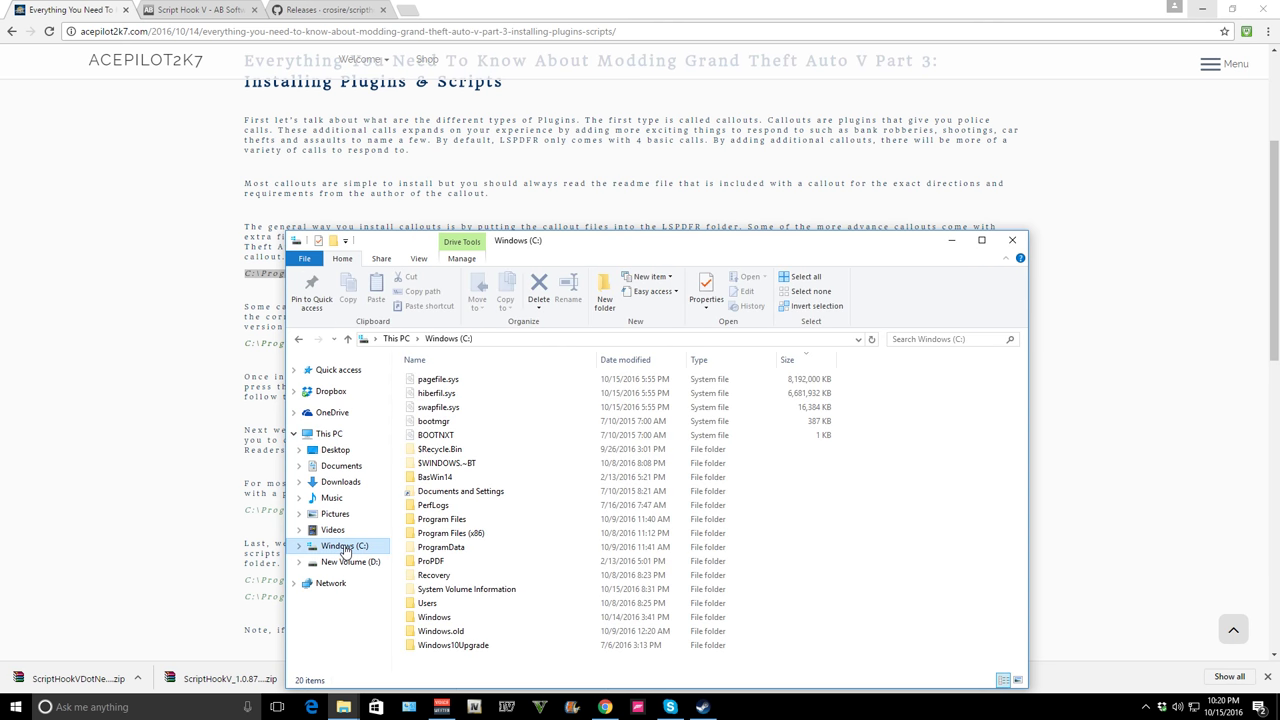
double_click(469, 536)
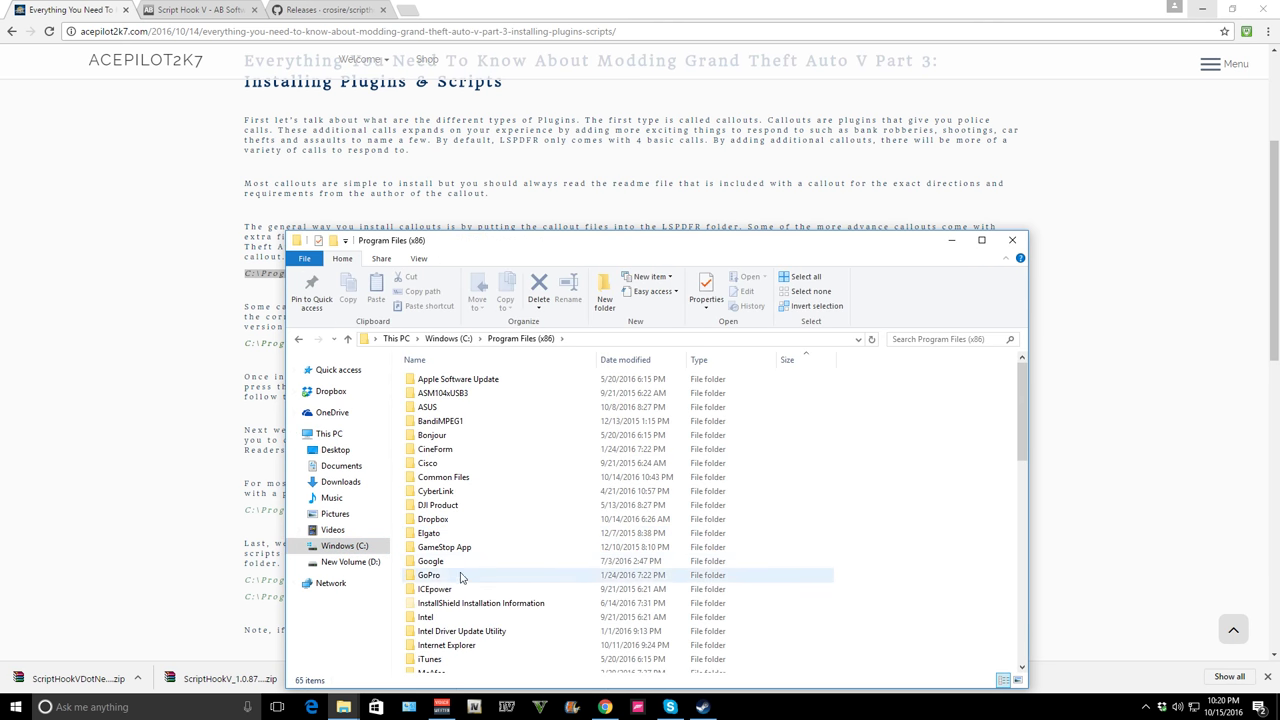
scroll(457, 600, "down", 8)
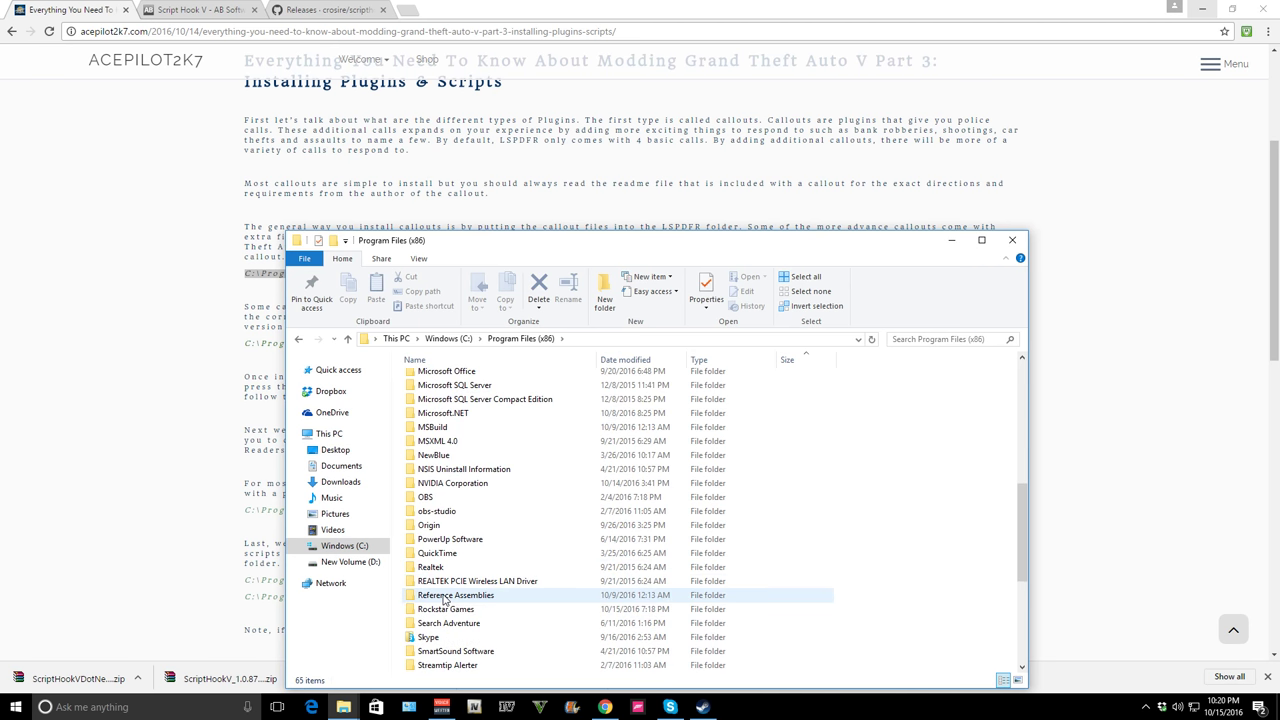
scroll(440, 590, "down", 1)
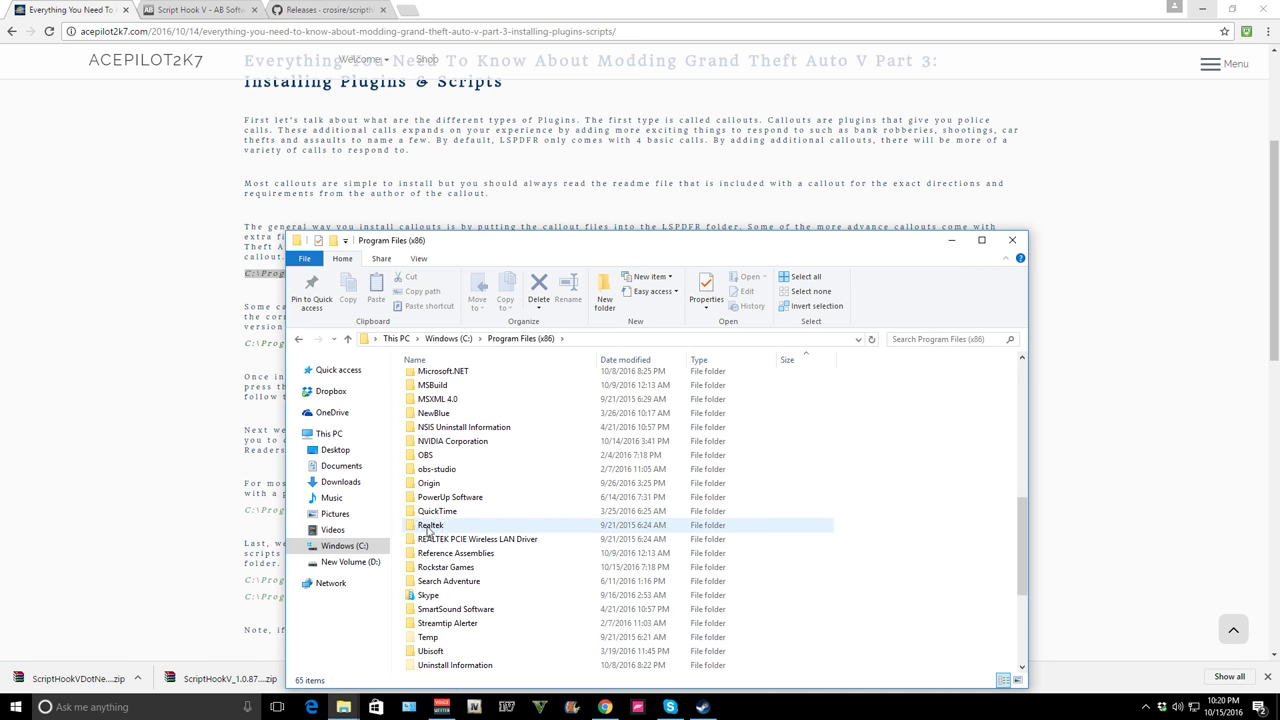
left_click(347, 566)
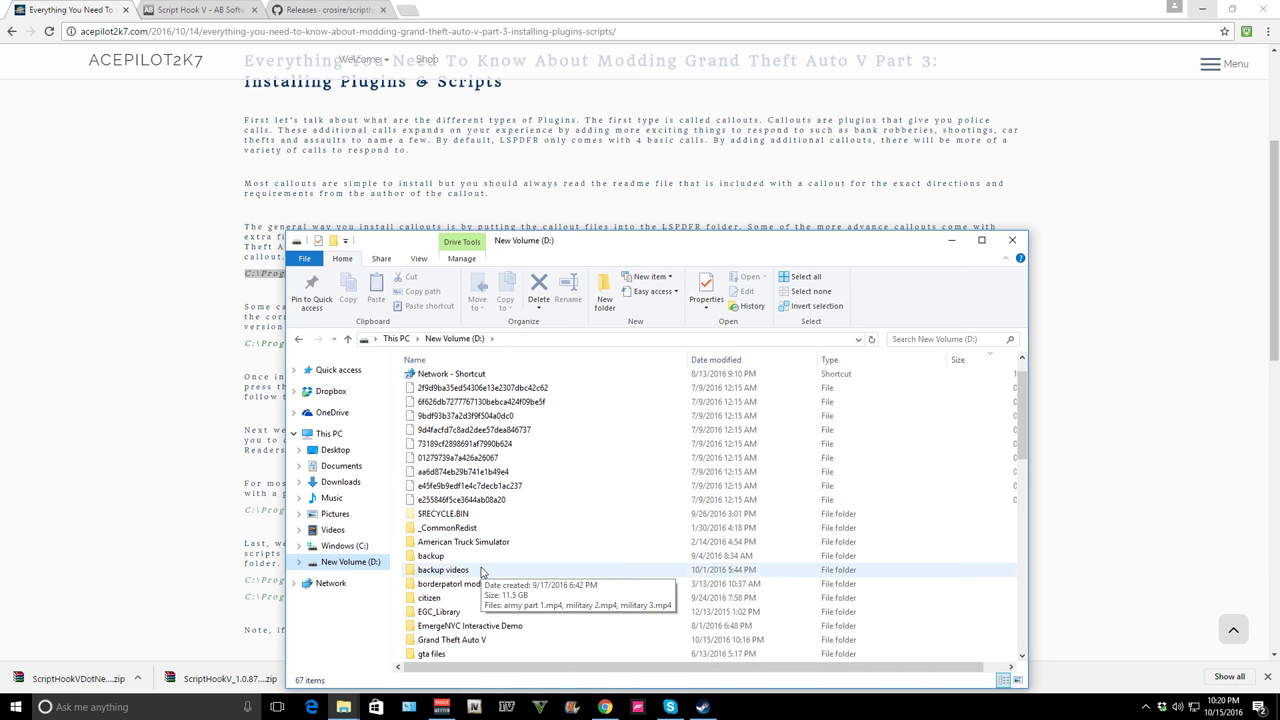
scroll(468, 546, "down", 3)
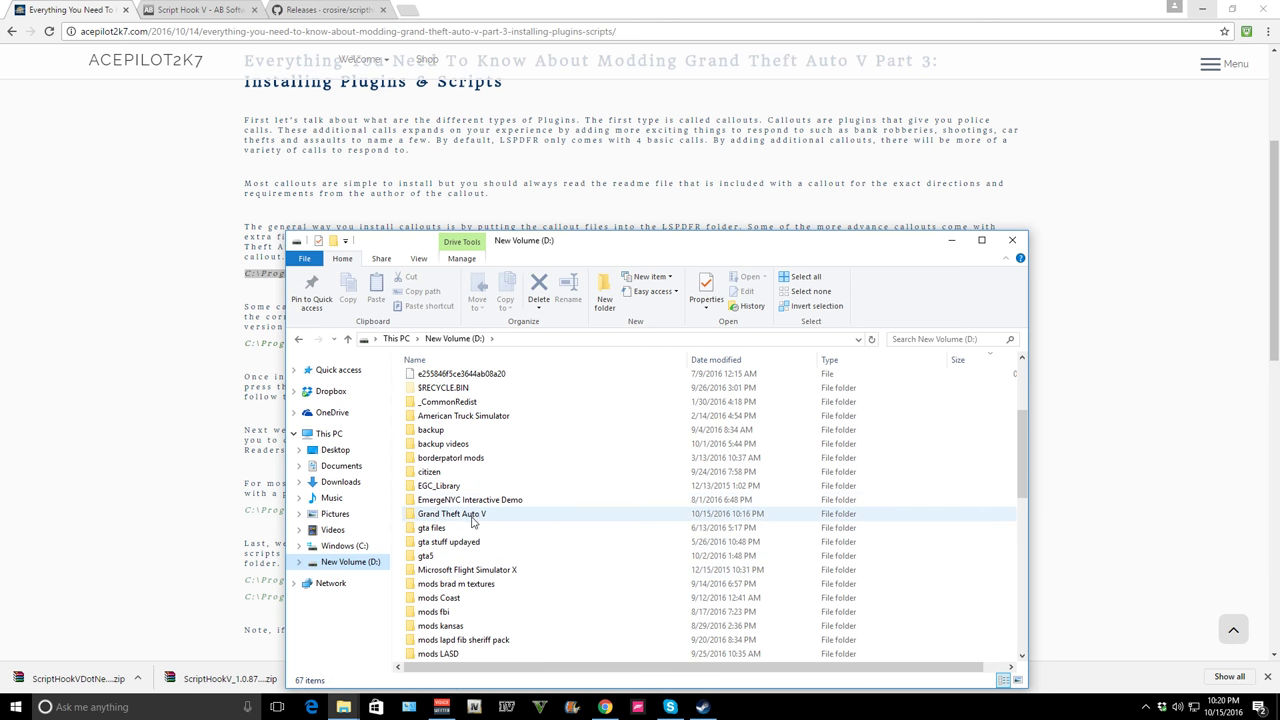
scroll(440, 530, "down", 9)
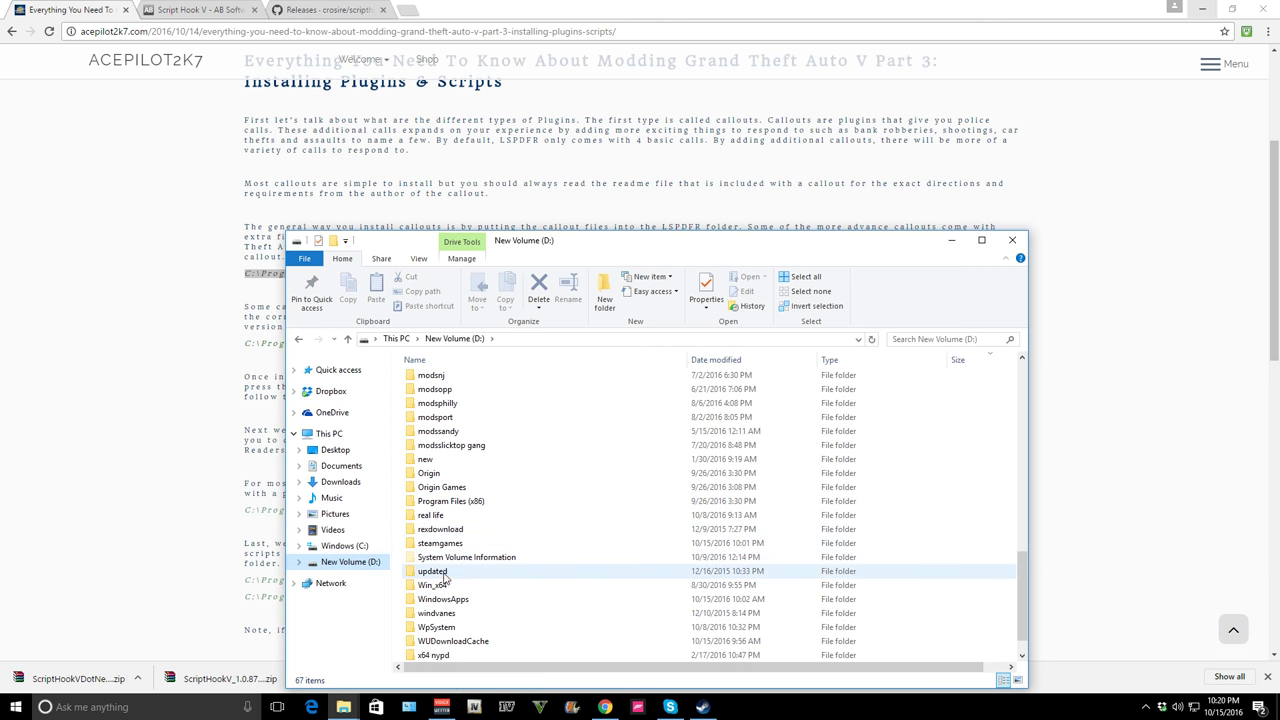
double_click(444, 545)
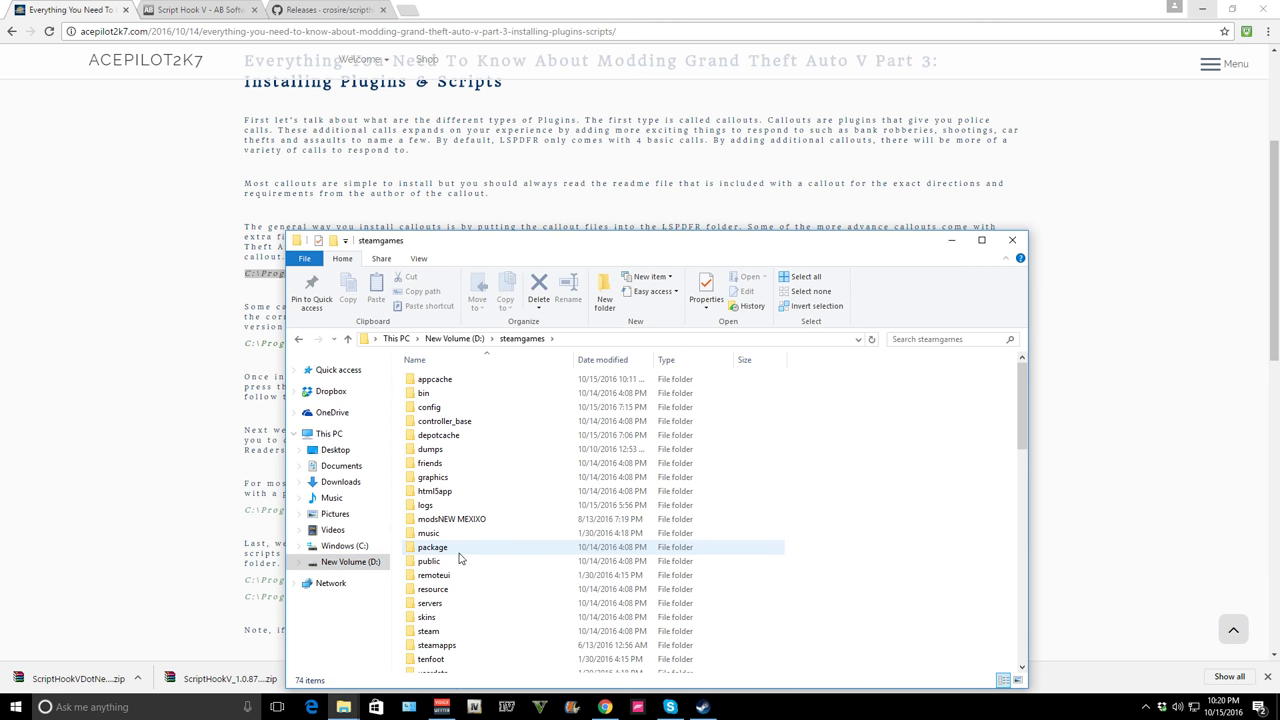
scroll(446, 550, "down", 1)
double_click(459, 609)
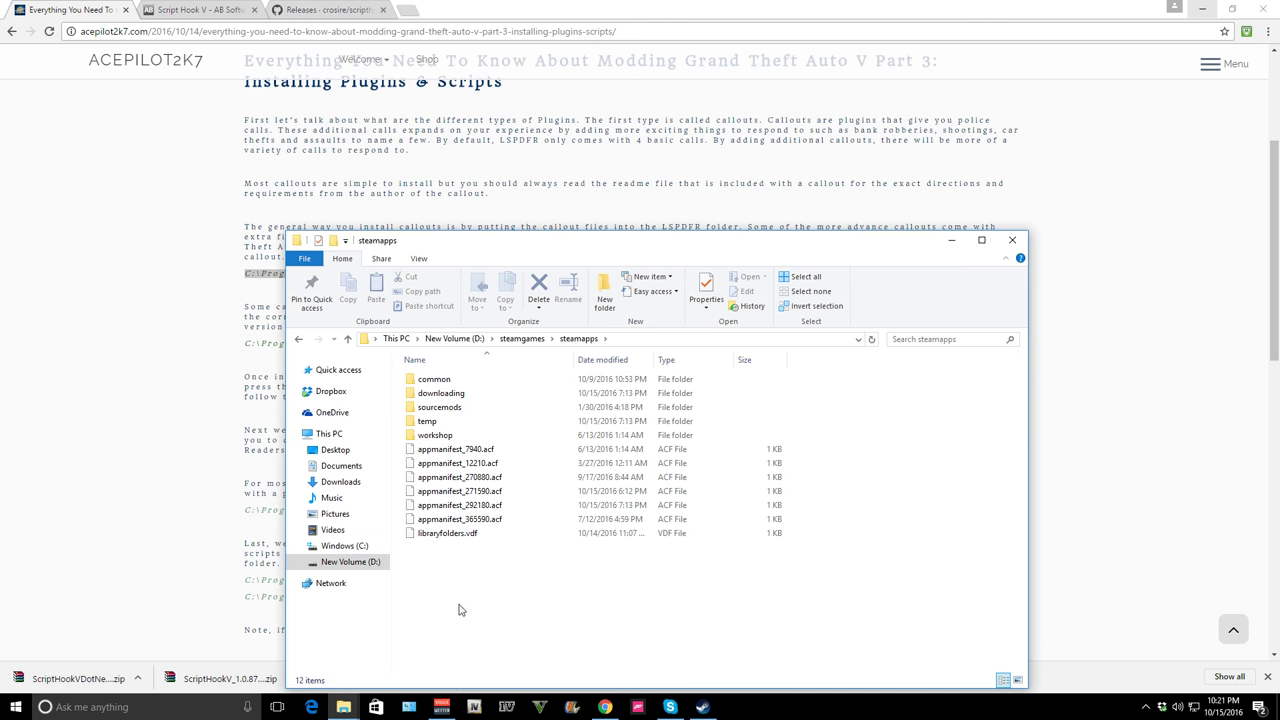
double_click(433, 380)
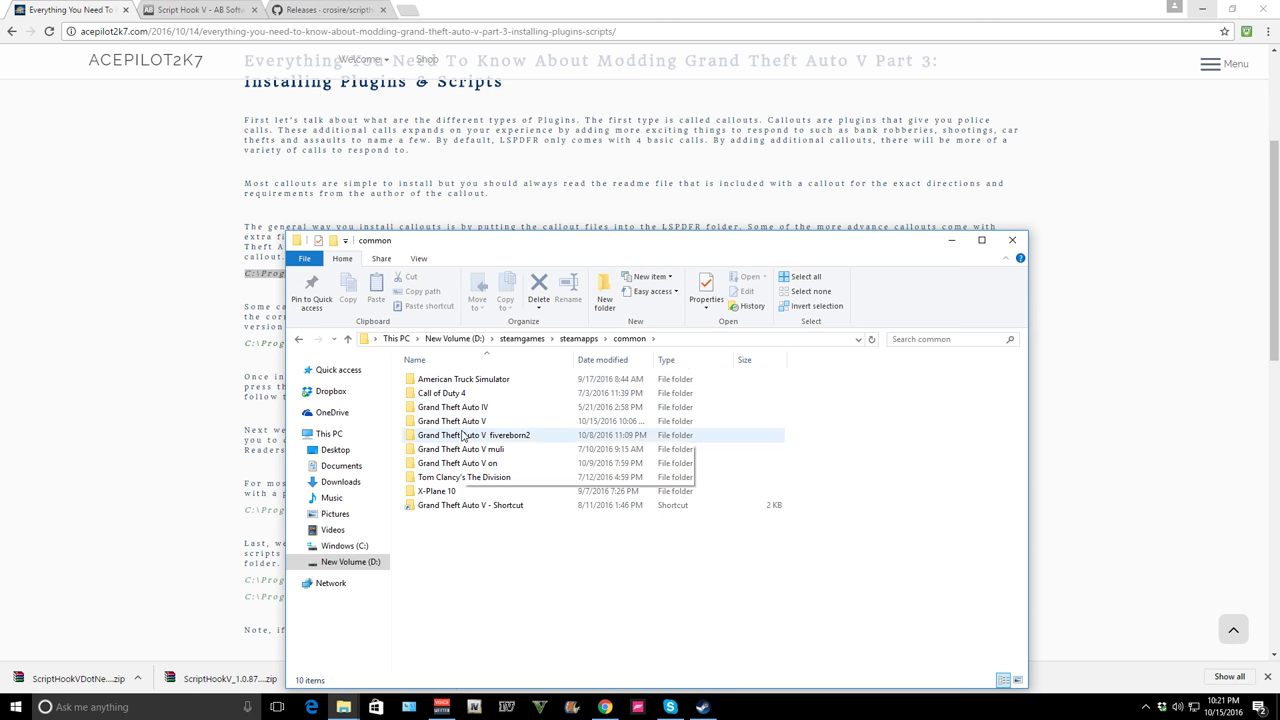
double_click(437, 424)
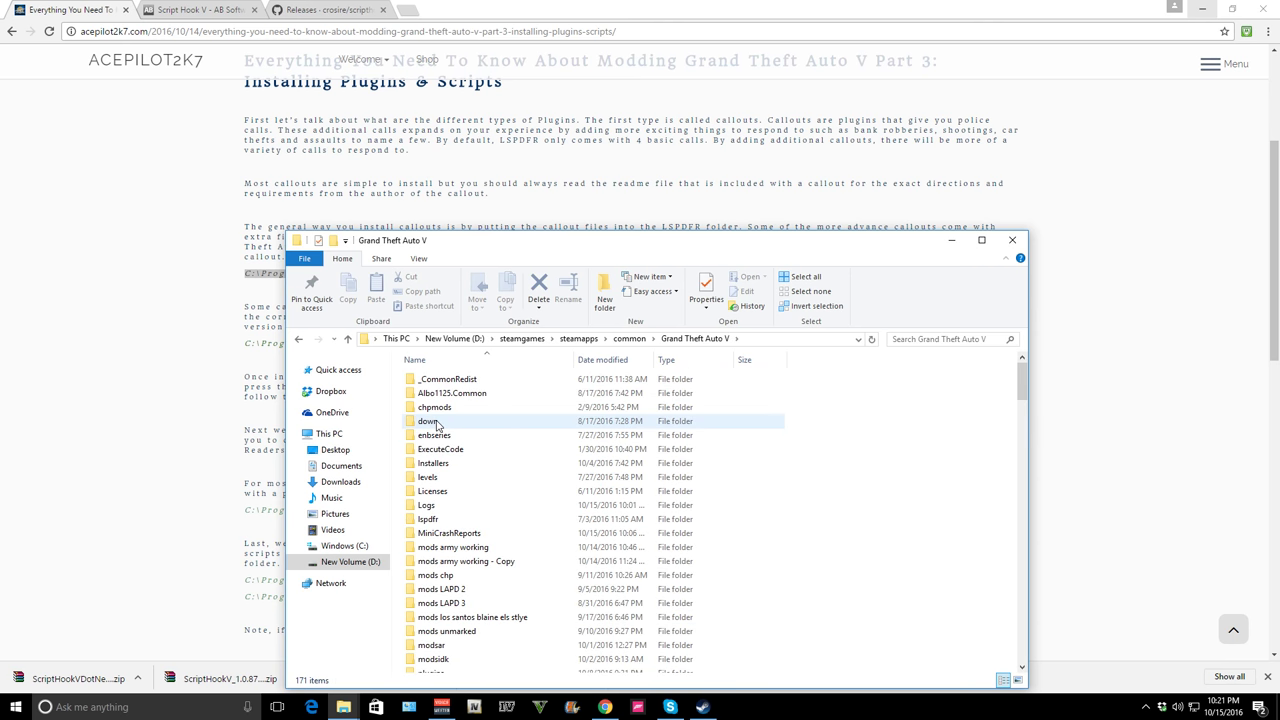
scroll(951, 527, "down", 3)
scroll(800, 490, "down", 3)
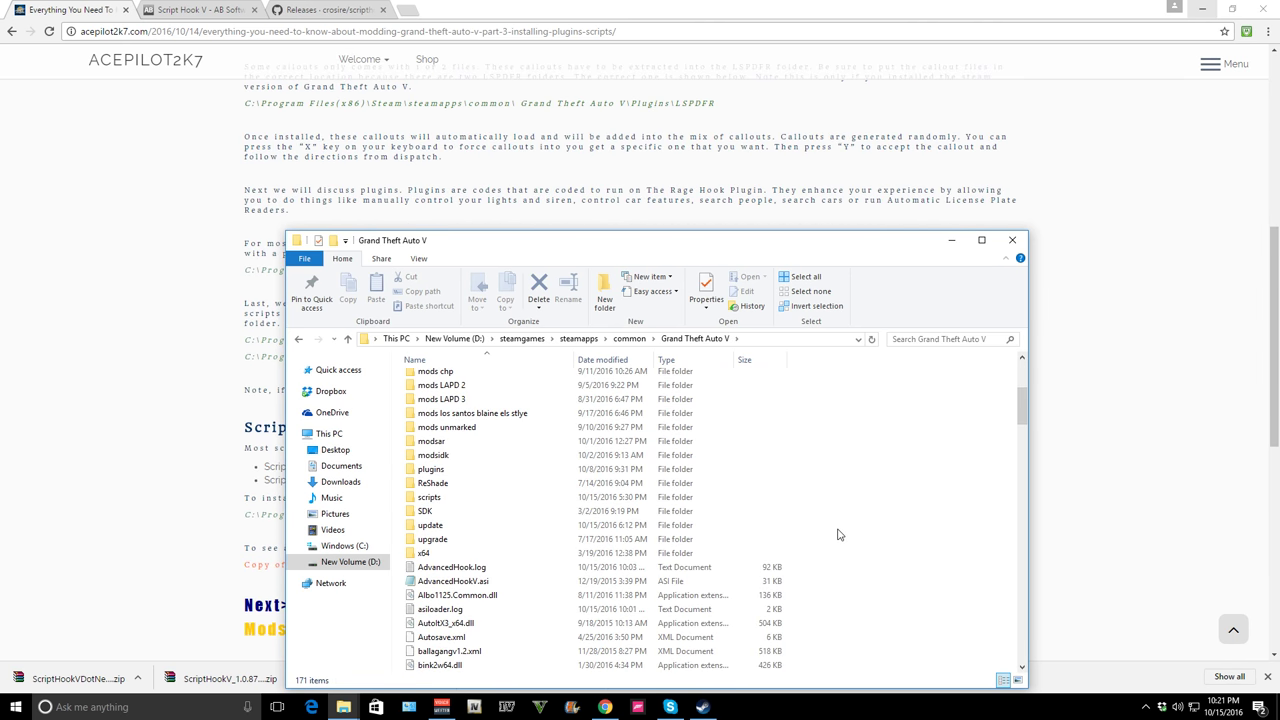